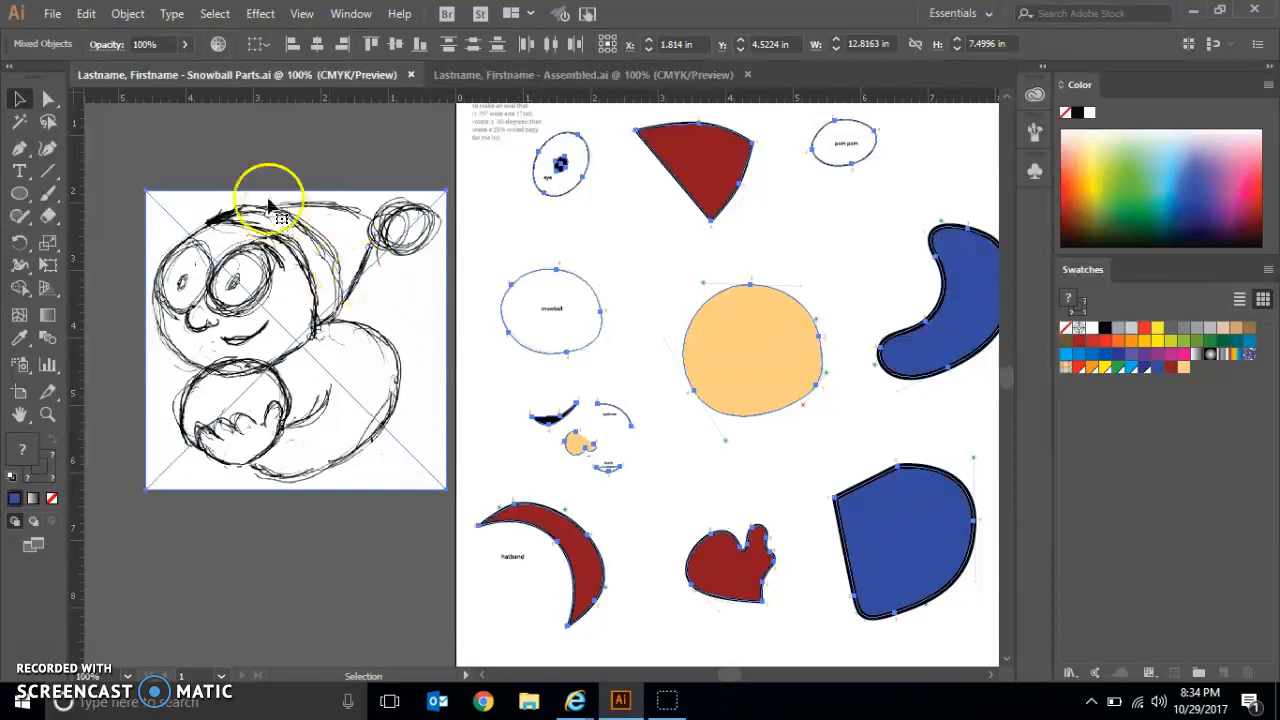
# Step: Deselect all the artwork, then fill the snowball outline with white
pyautogui.click(20, 100)
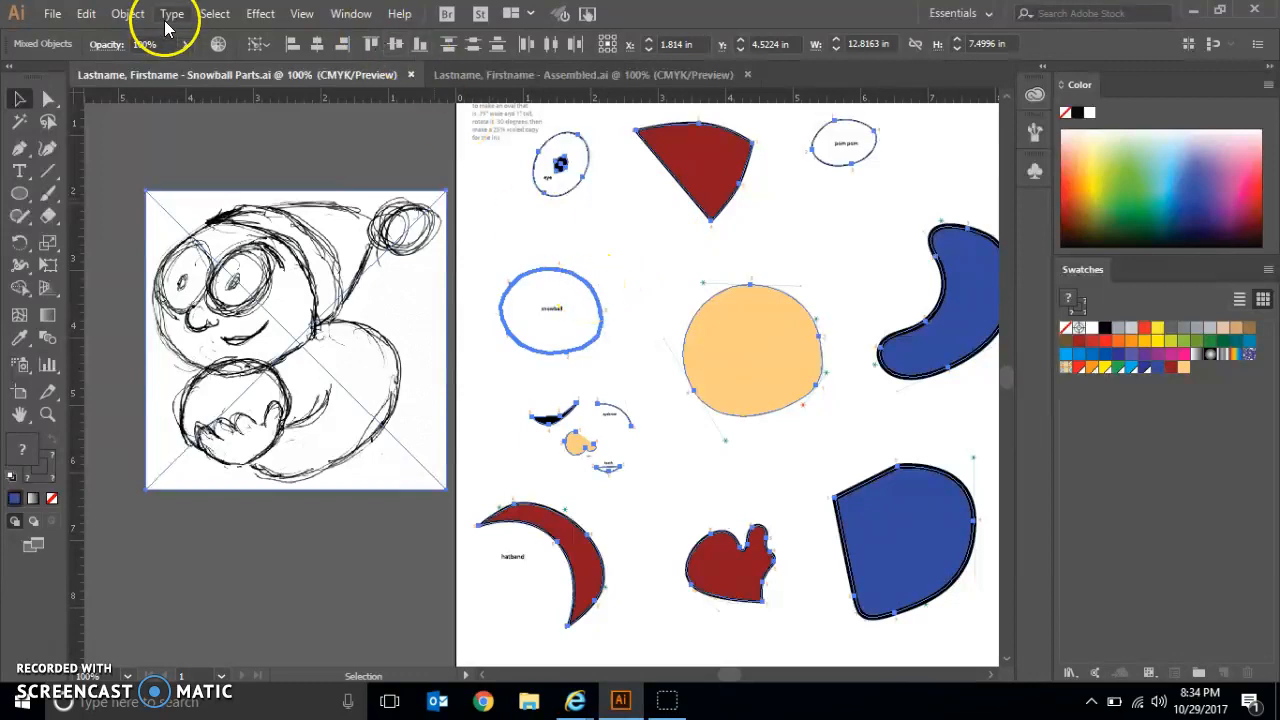
pyautogui.click(212, 14)
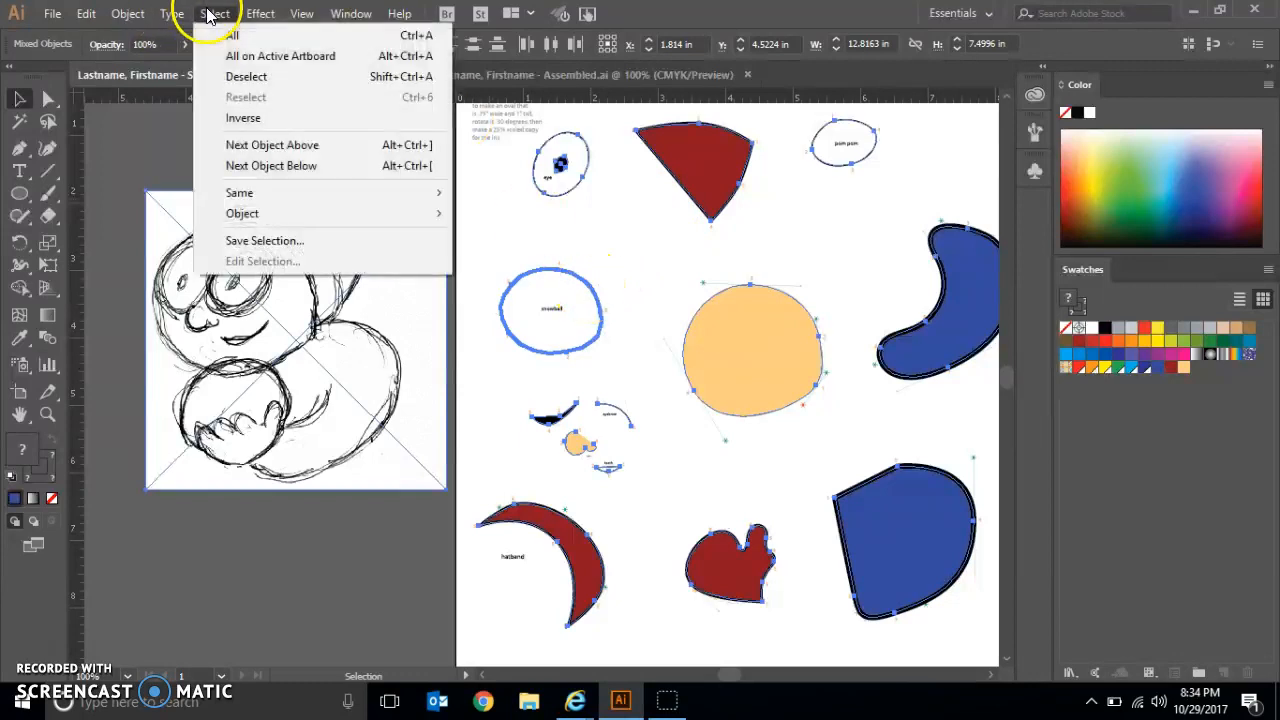
pyautogui.click(240, 77)
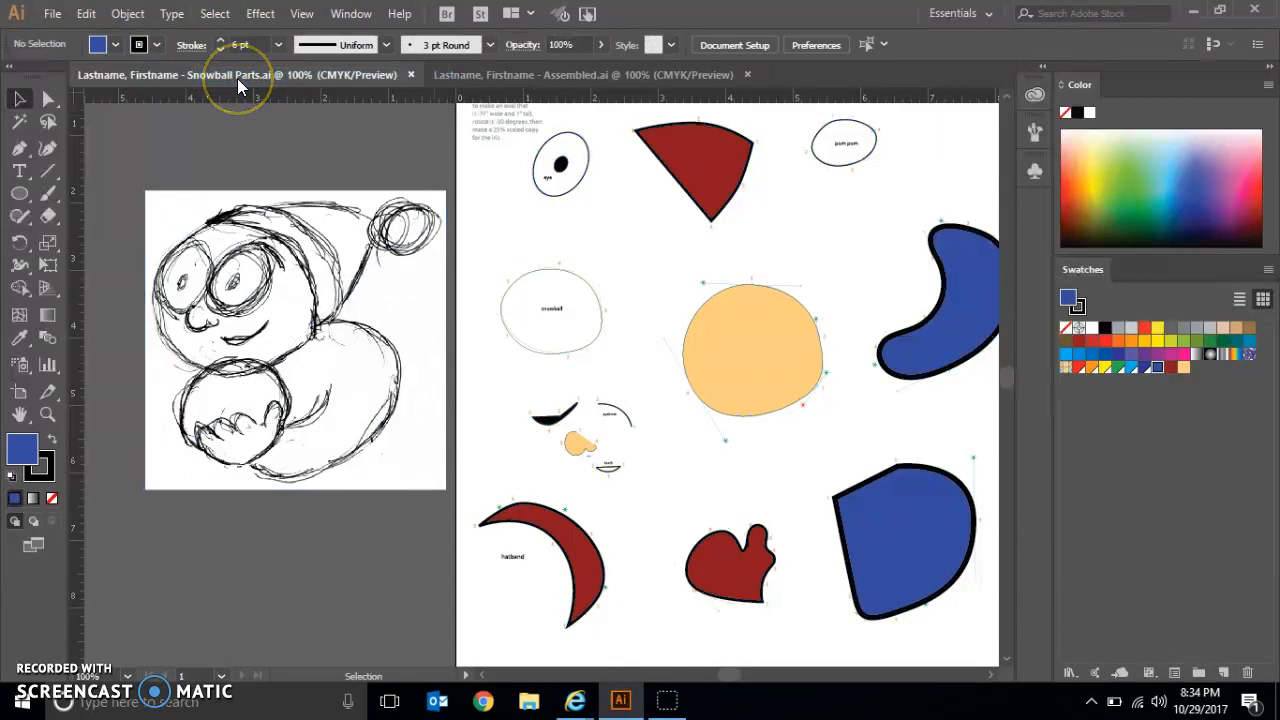
pyautogui.click(580, 285)
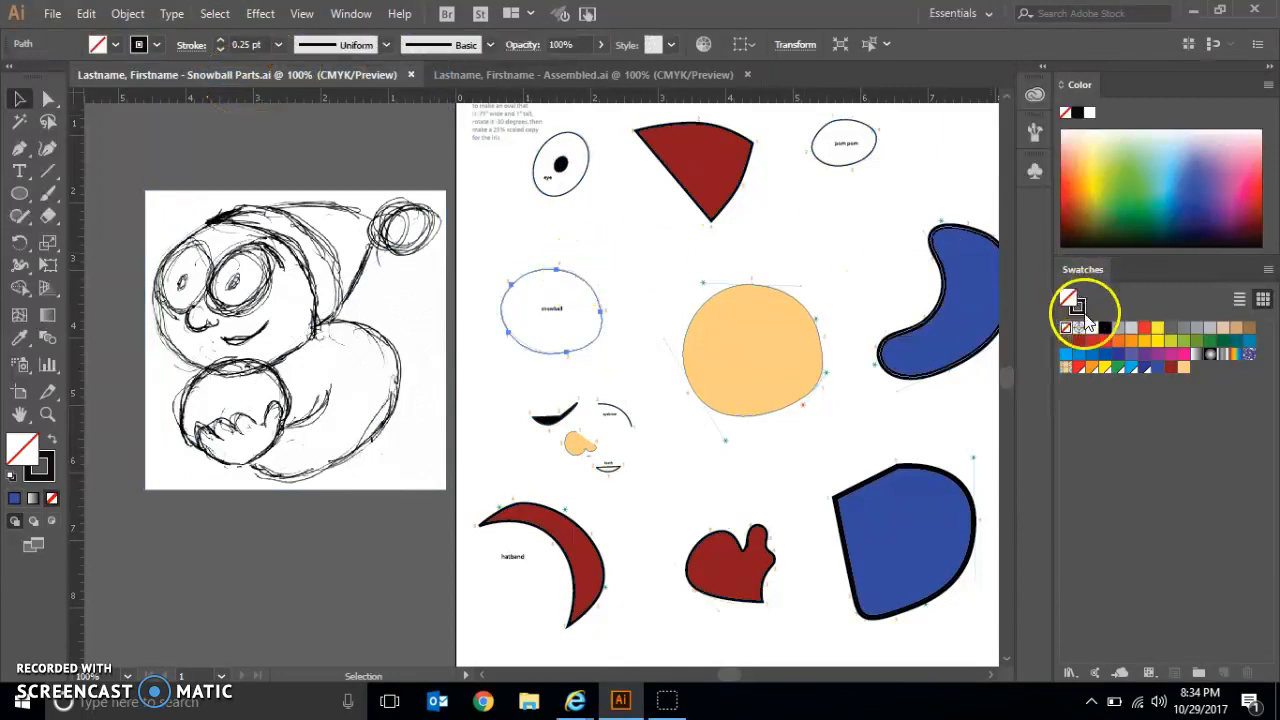
pyautogui.moveTo(1092, 328); pyautogui.dragTo(573, 283)
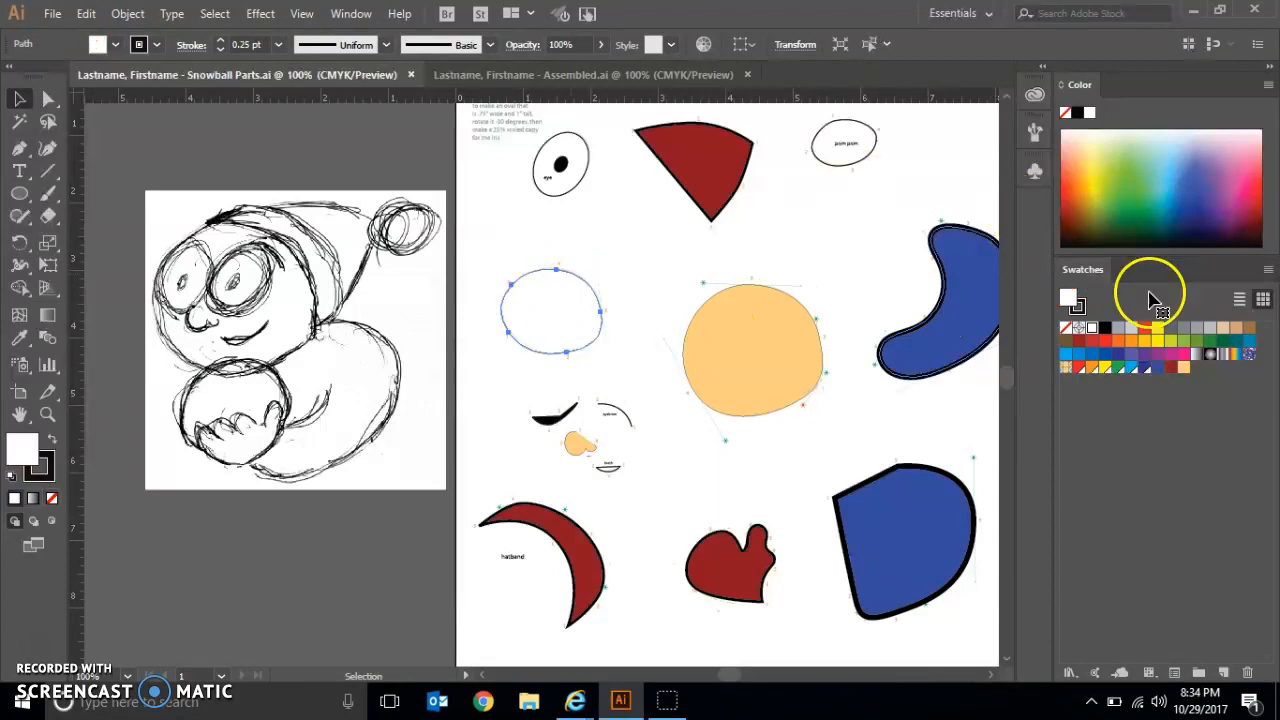
# Step: Fill the eye's outer ellipse with white
pyautogui.click(585, 165)
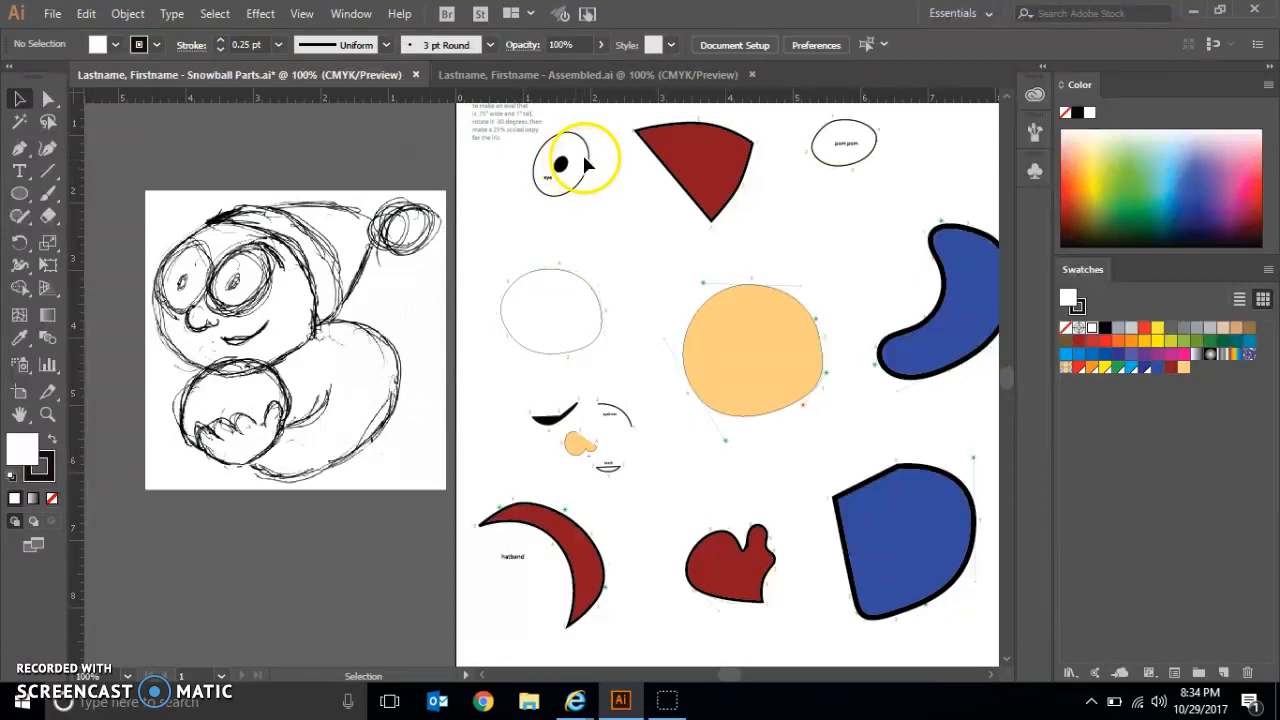
pyautogui.click(566, 162)
pyautogui.click(1093, 333)
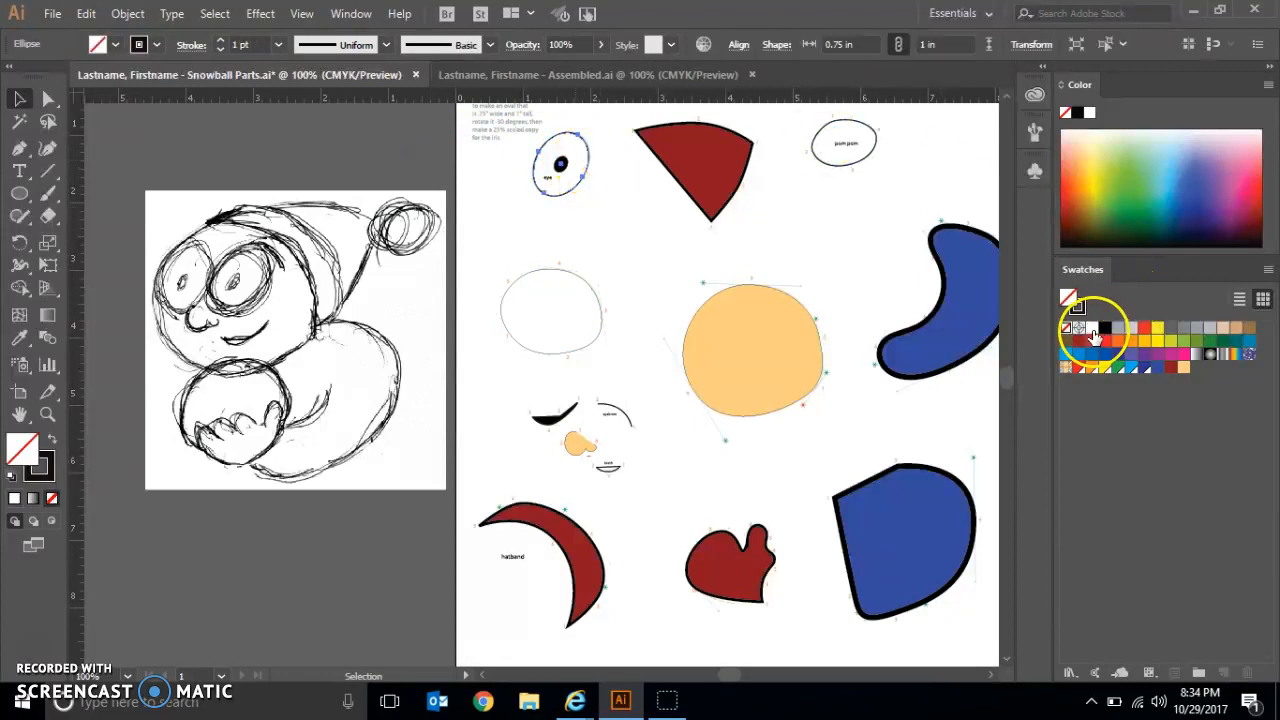
pyautogui.hotkey('ctrl', 'z')
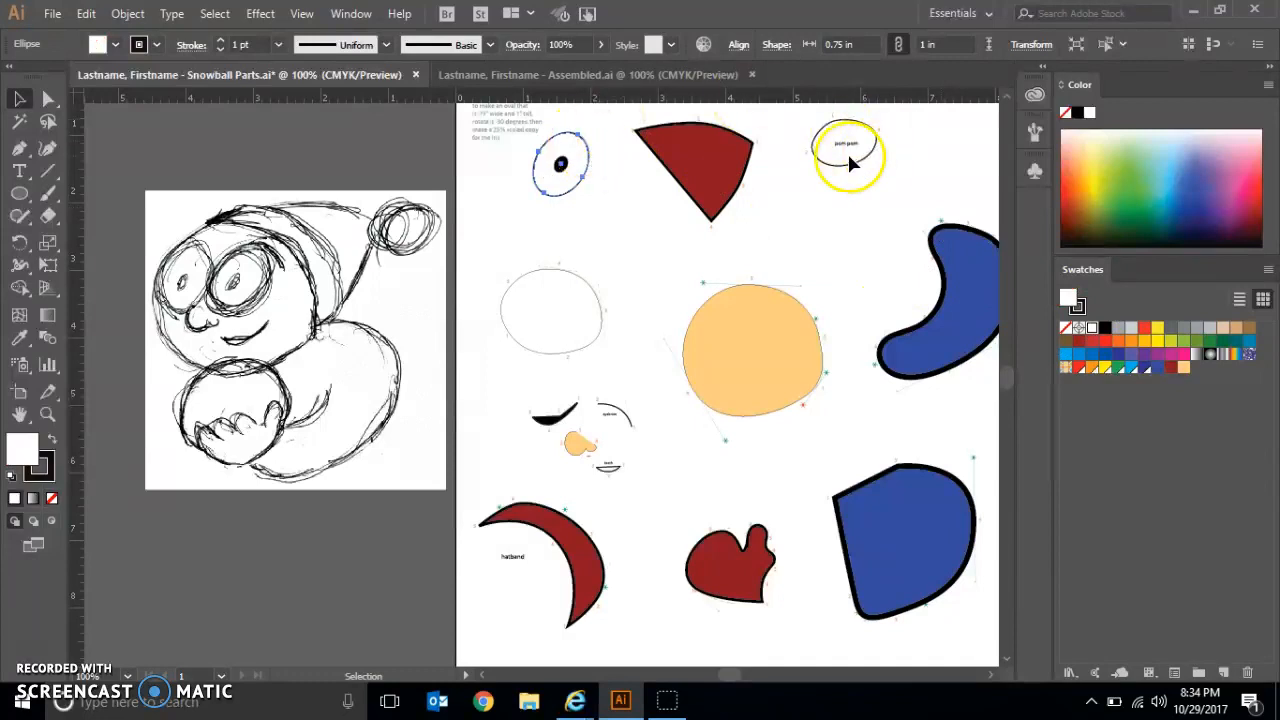
# Step: Fill the pom pom outline and the small mouth shape with white
pyautogui.click(848, 158)
pyautogui.click(856, 160)
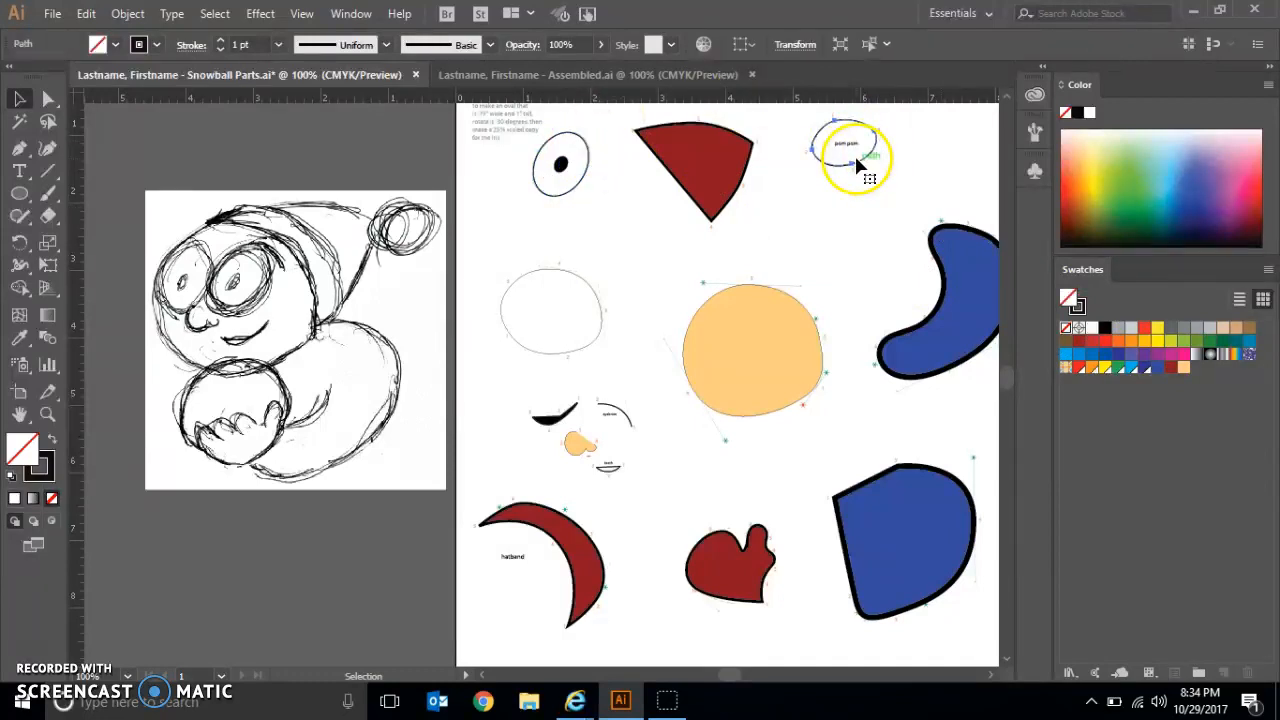
pyautogui.moveTo(1095, 334); pyautogui.dragTo(860, 163)
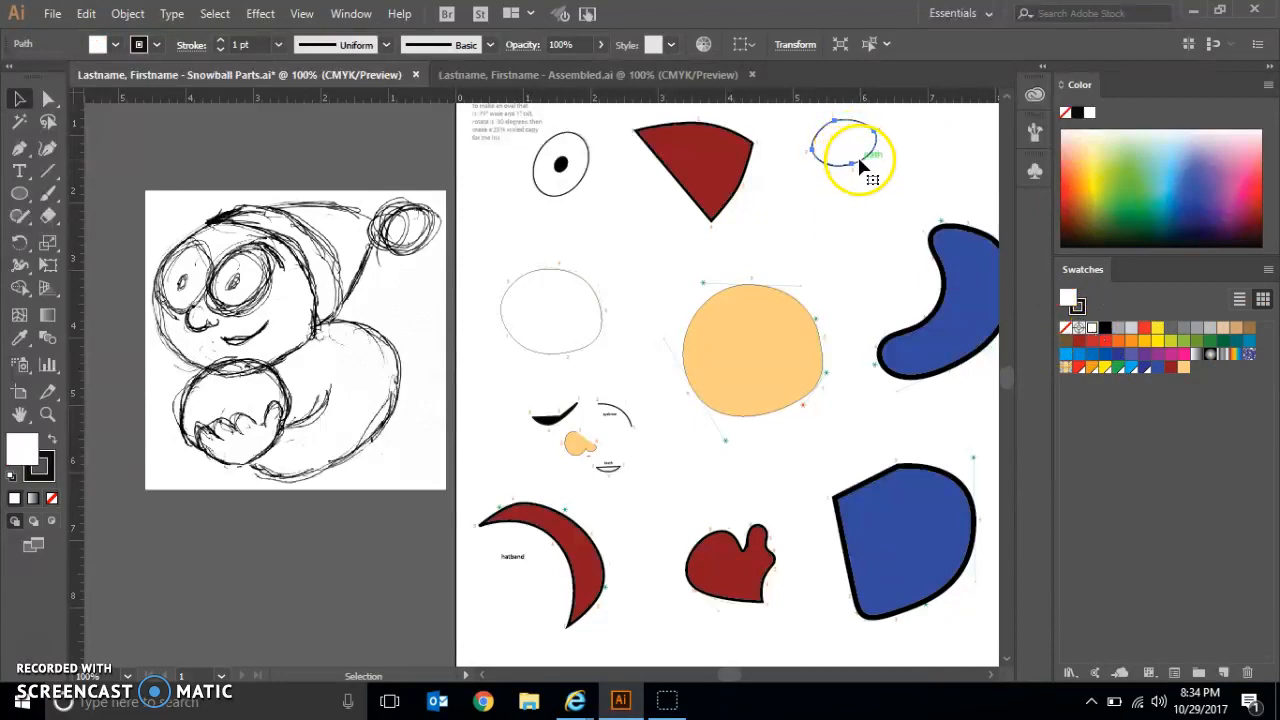
pyautogui.click(614, 472)
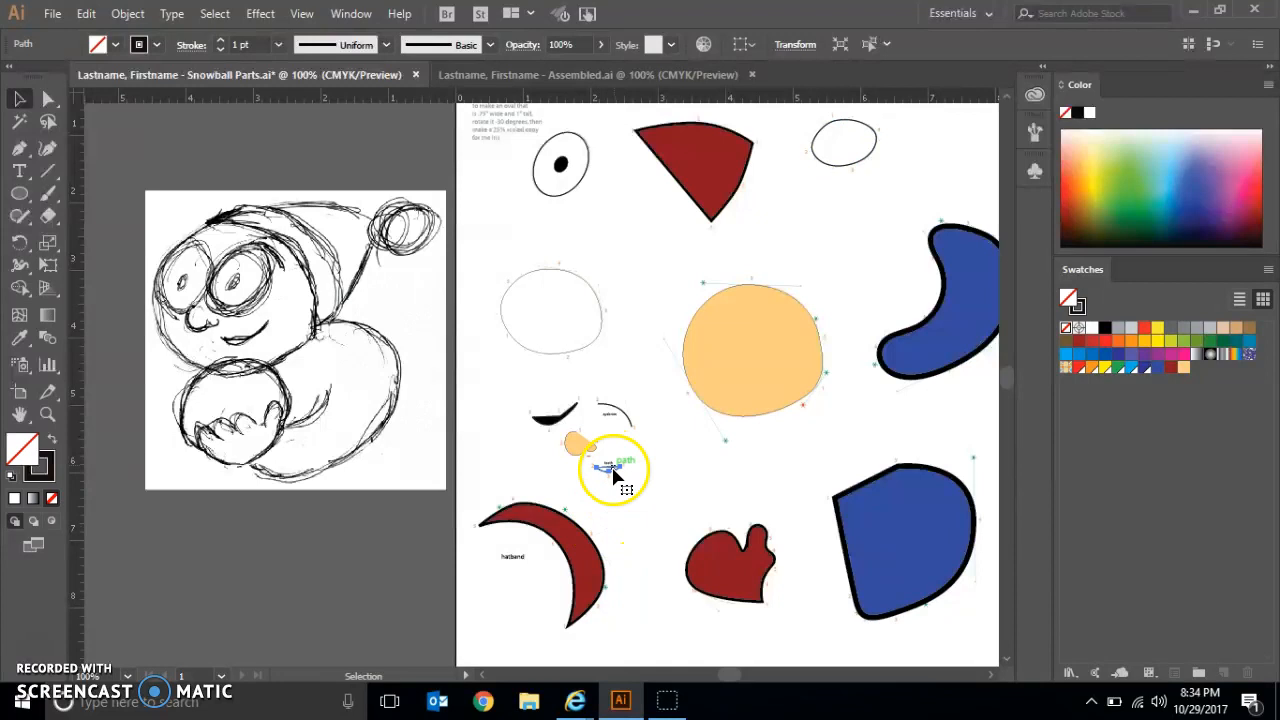
pyautogui.moveTo(1099, 333); pyautogui.dragTo(617, 480)
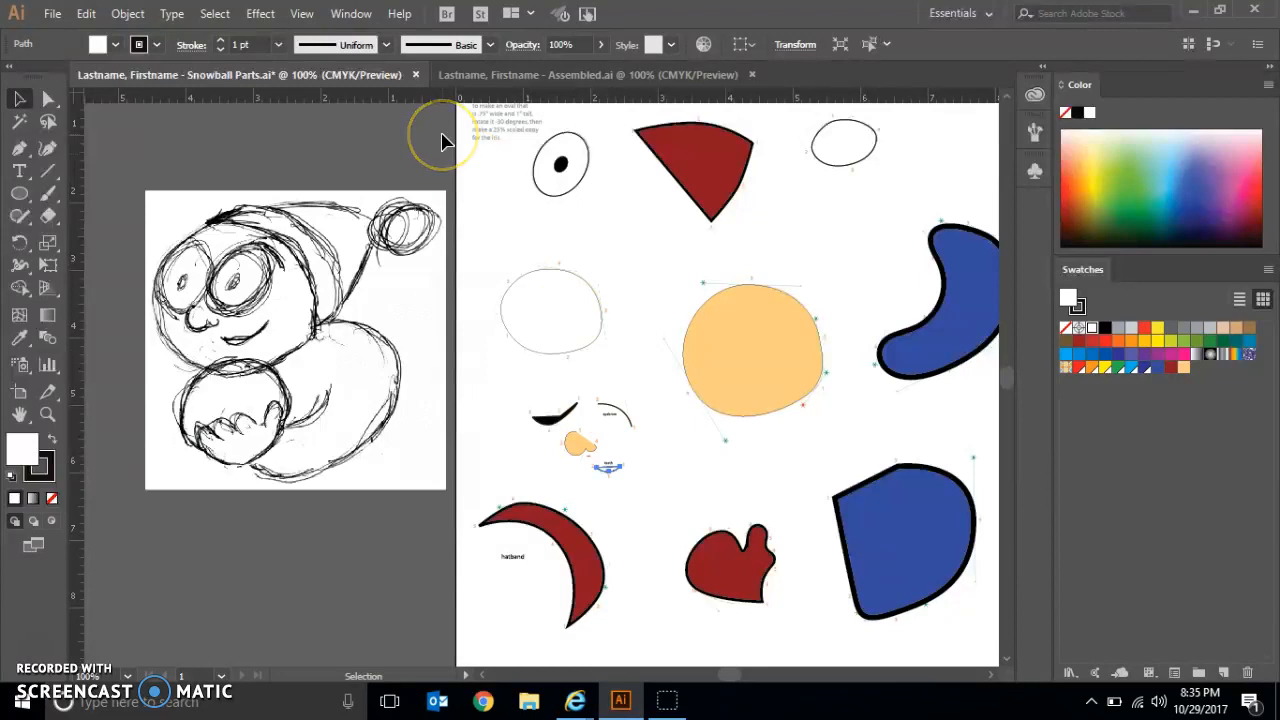
# Step: Select all the artwork in the Snowball Parts document and copy it
pyautogui.click(214, 14)
pyautogui.click(230, 36)
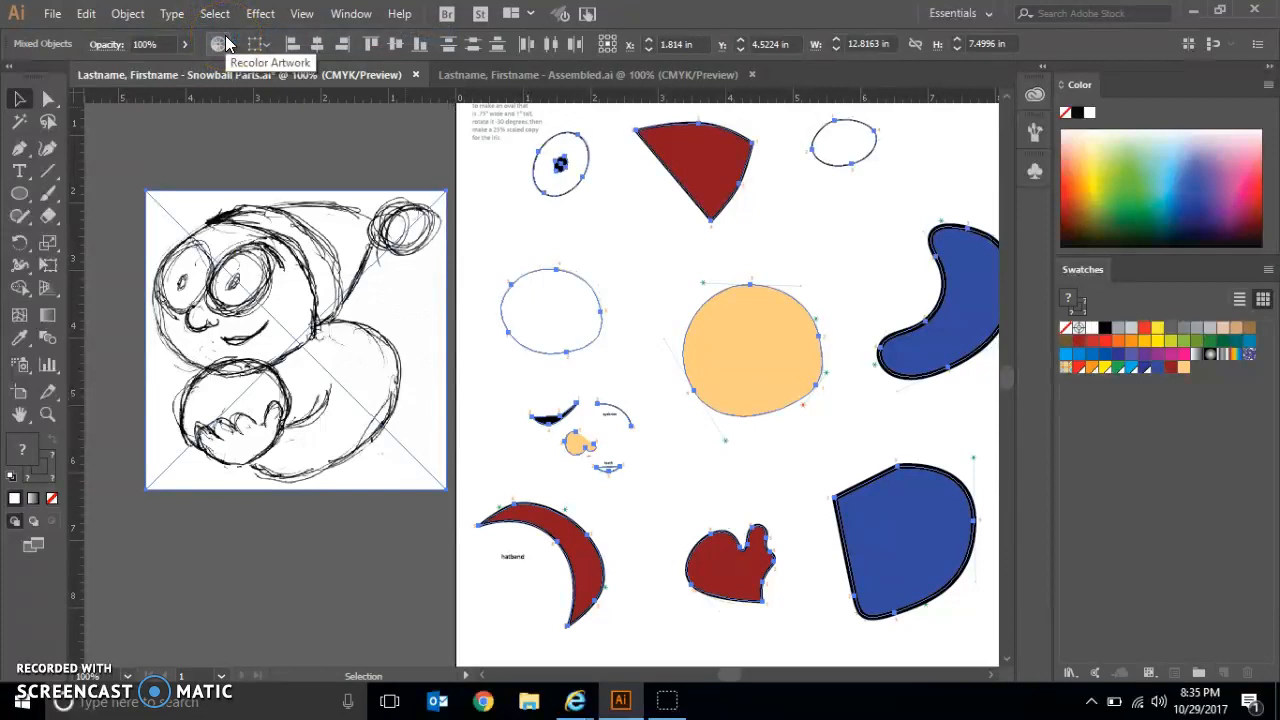
pyautogui.click(86, 14)
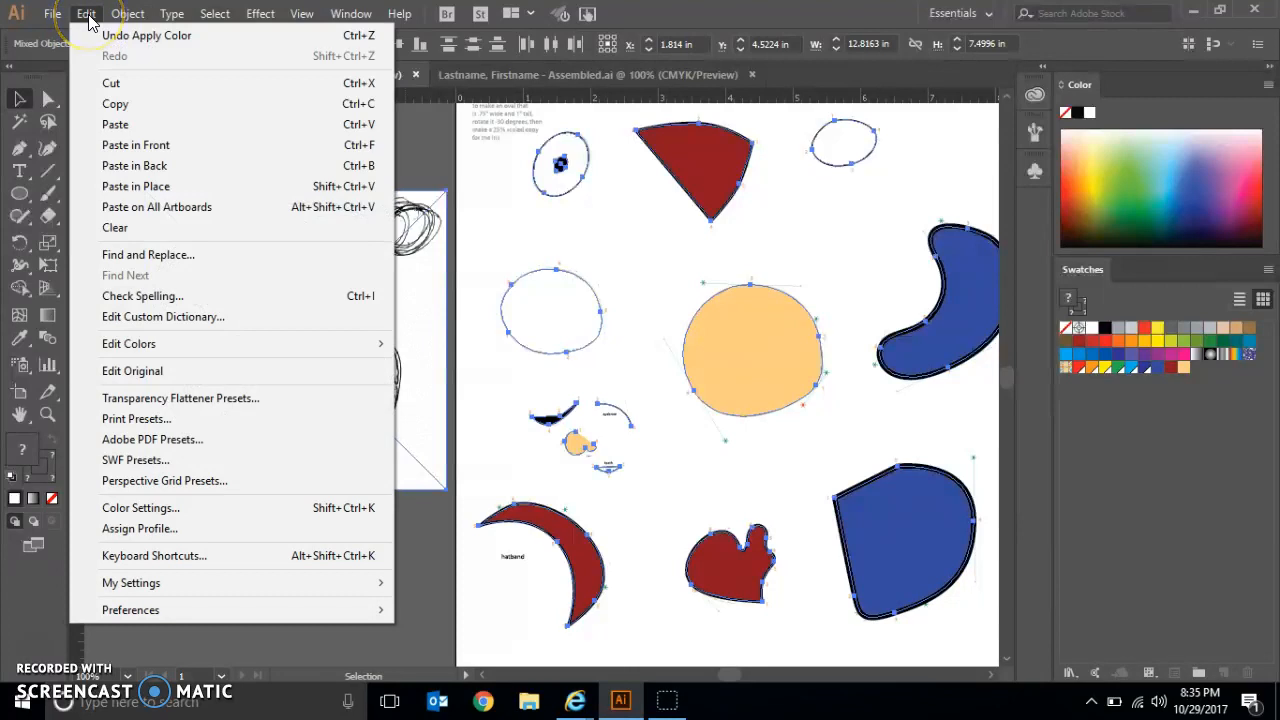
pyautogui.click(127, 115)
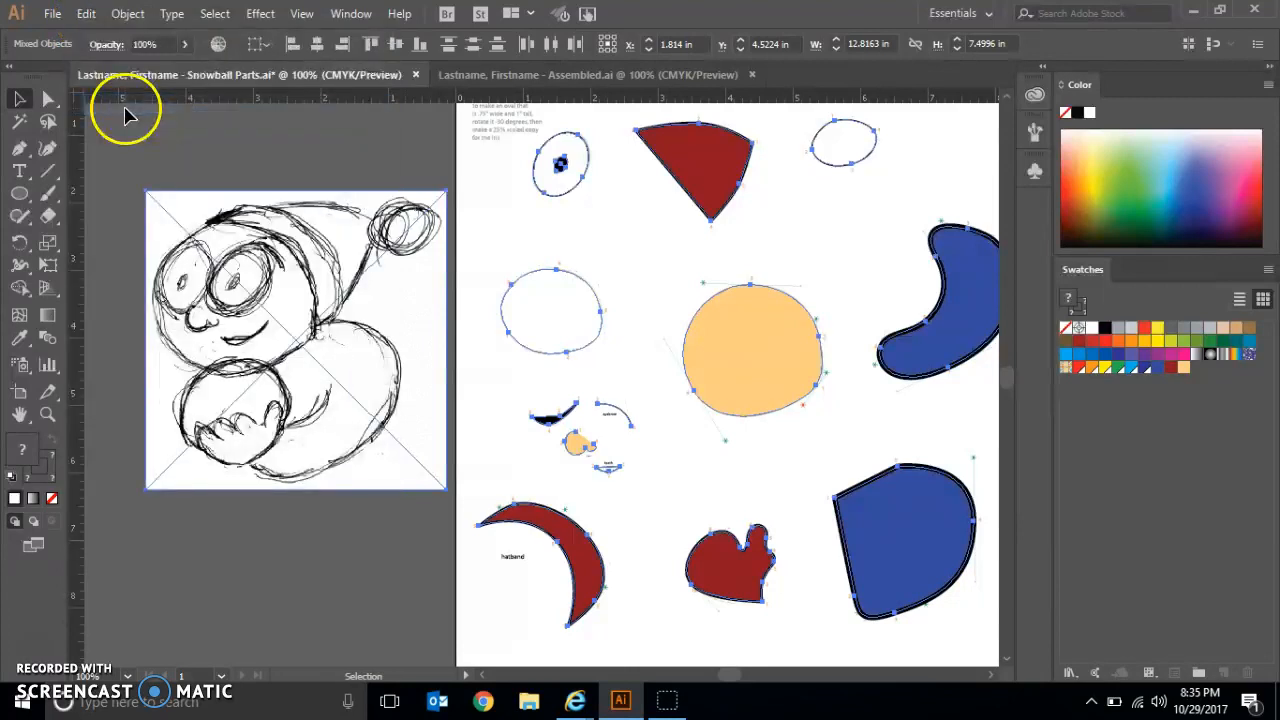
# Step: Set up a new print document measured in inches, 9 wide by 9 high
pyautogui.click(52, 14)
pyautogui.moveTo(86, 14)
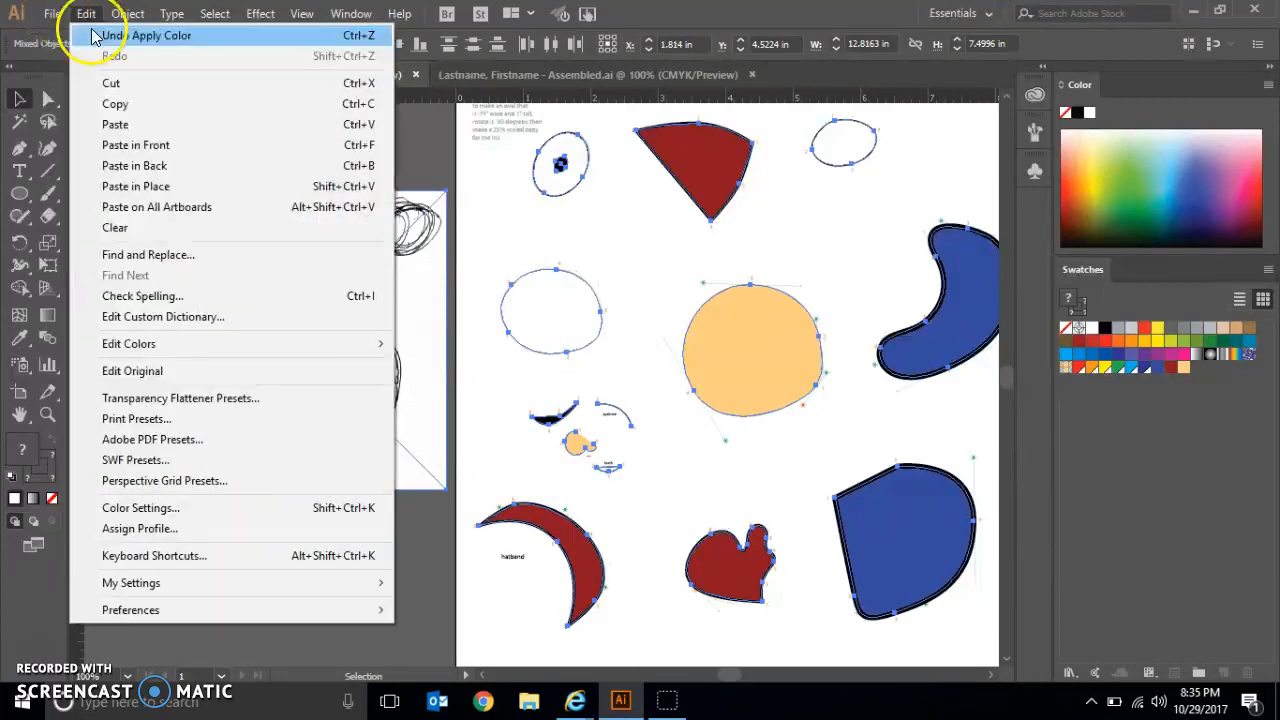
pyautogui.click(69, 36)
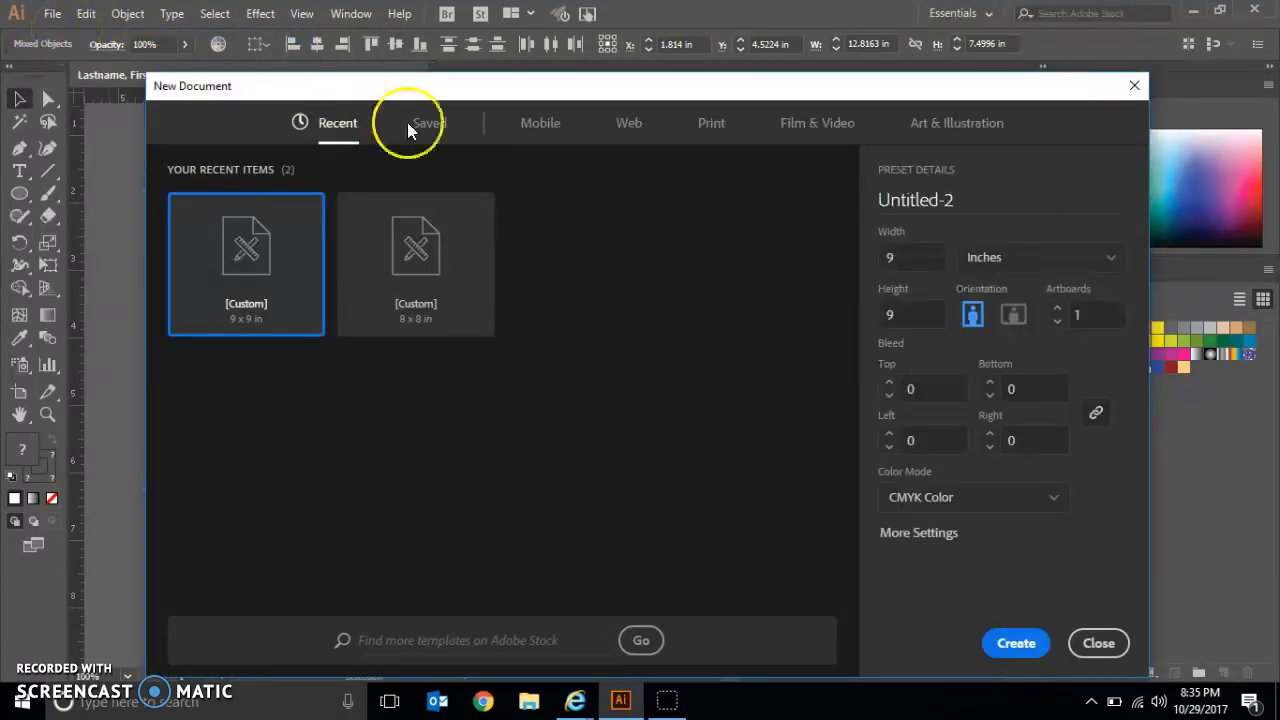
pyautogui.click(716, 128)
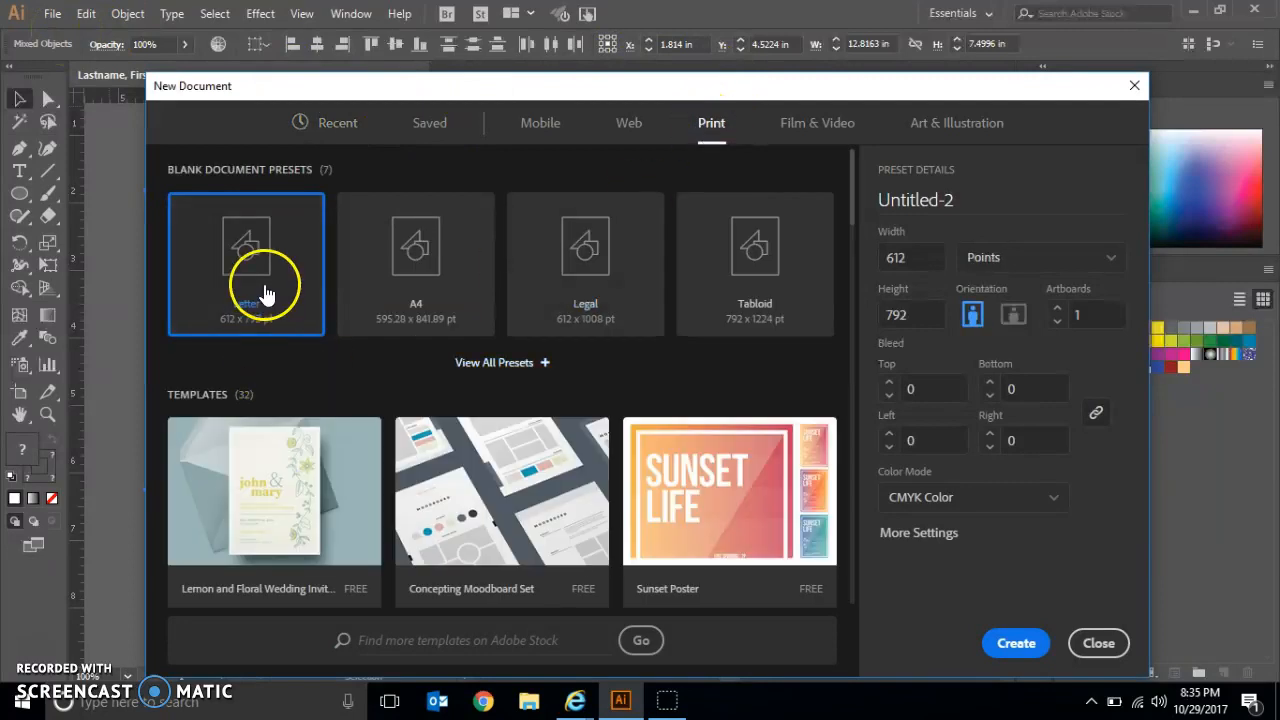
pyautogui.click(1008, 255)
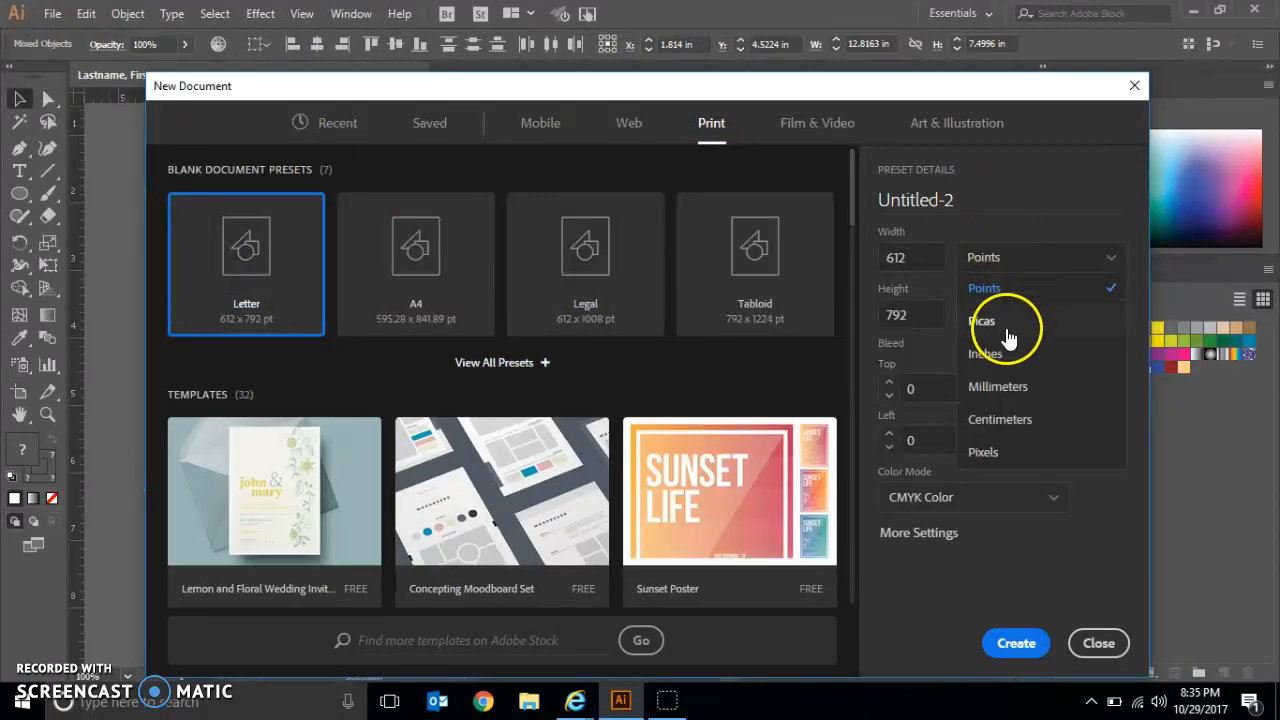
pyautogui.click(990, 354)
pyautogui.doubleClick(915, 257)
pyautogui.write('9')
pyautogui.doubleClick(920, 316)
pyautogui.write('9')
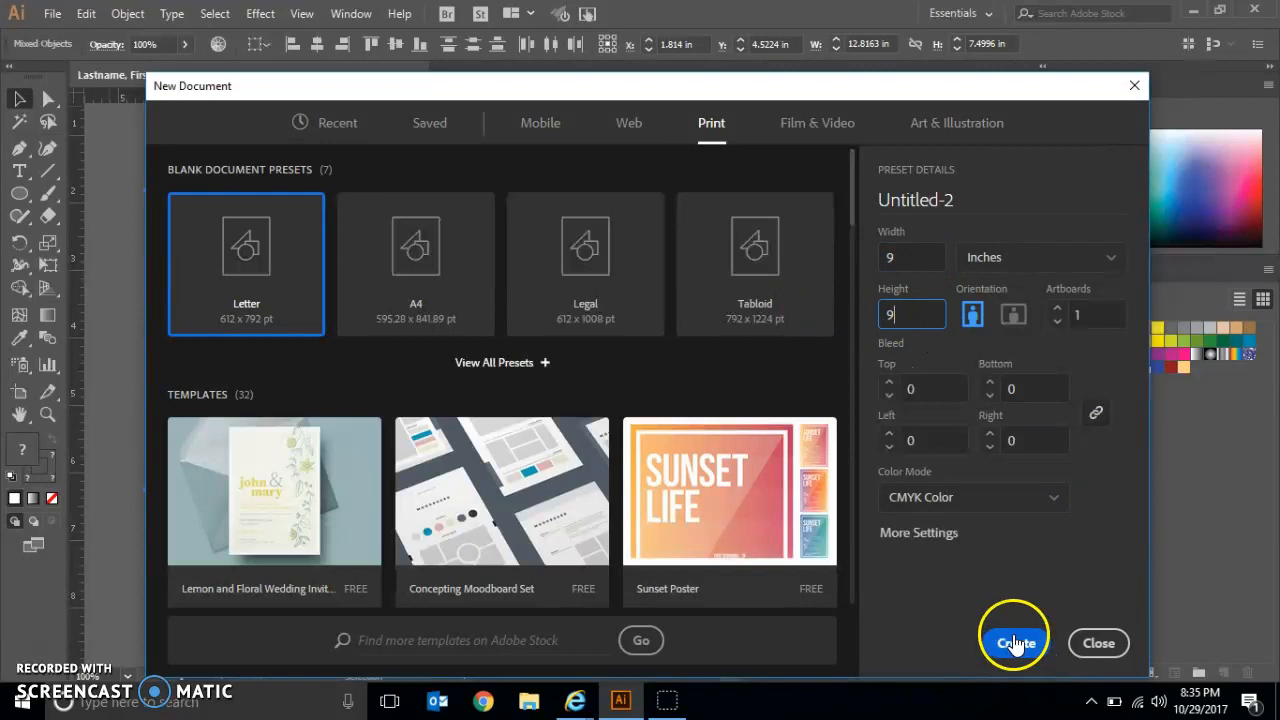
# Step: Name the new document "Lastname, Firstname - Snowball Assembled 2" and create it
pyautogui.moveTo(957, 200); pyautogui.dragTo(857, 201)
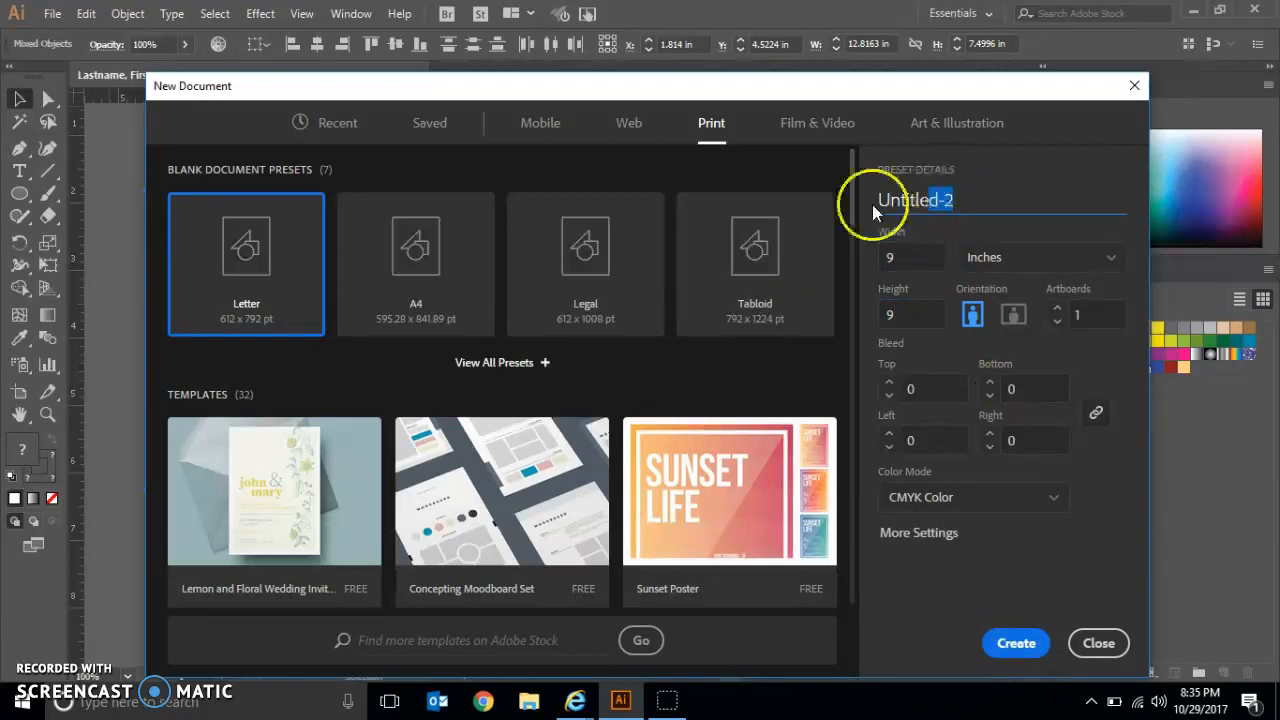
pyautogui.write('La')
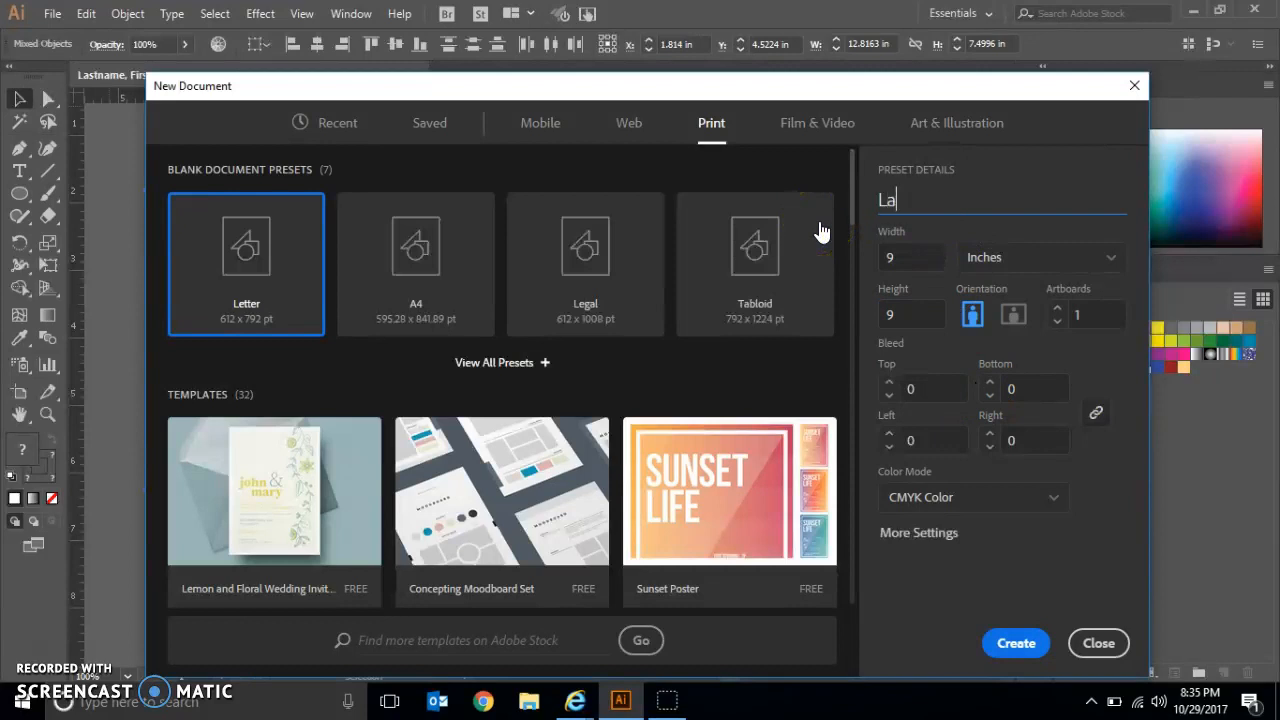
pyautogui.write('stname, First')
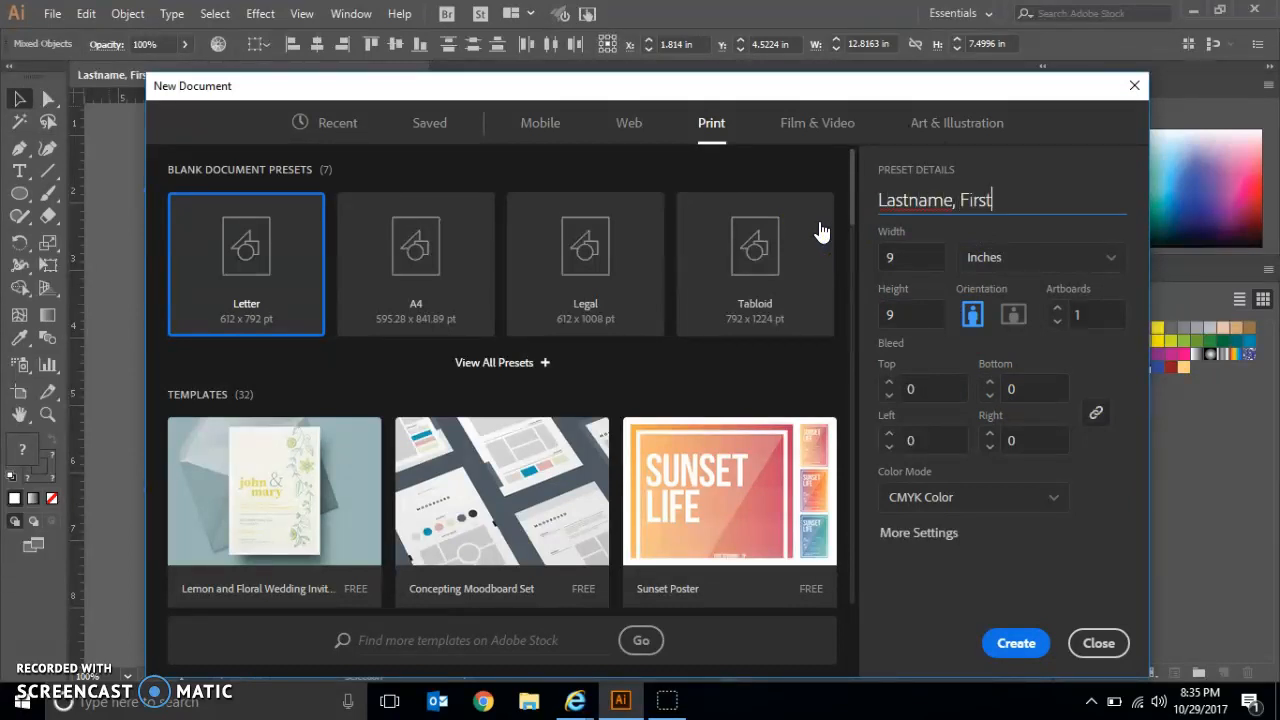
pyautogui.write('name - Snowba')
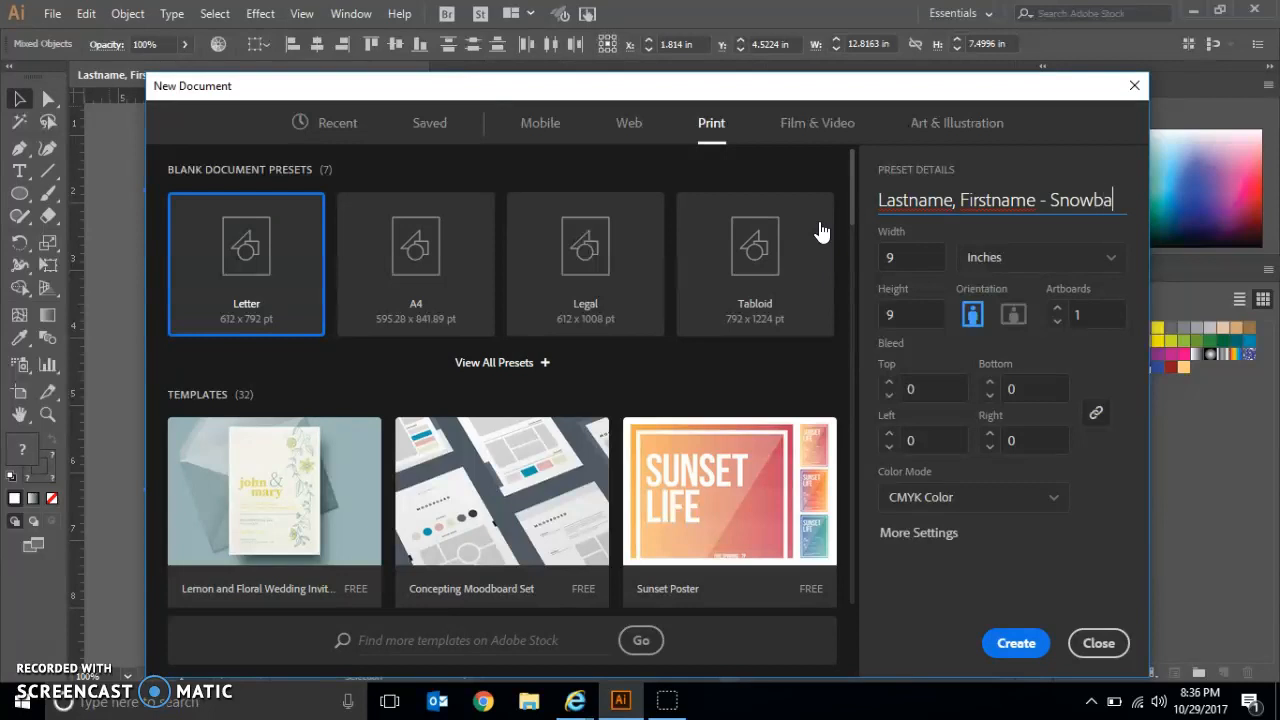
pyautogui.write('ll Assem')
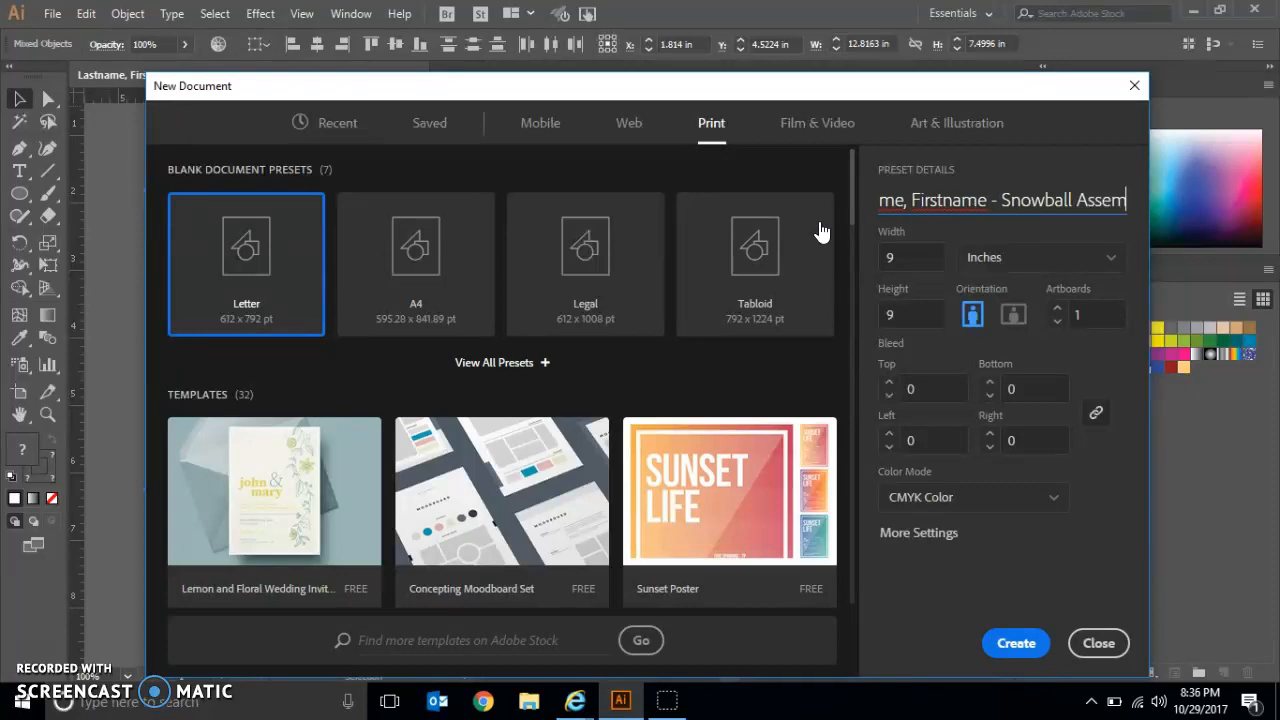
pyautogui.write('bled')
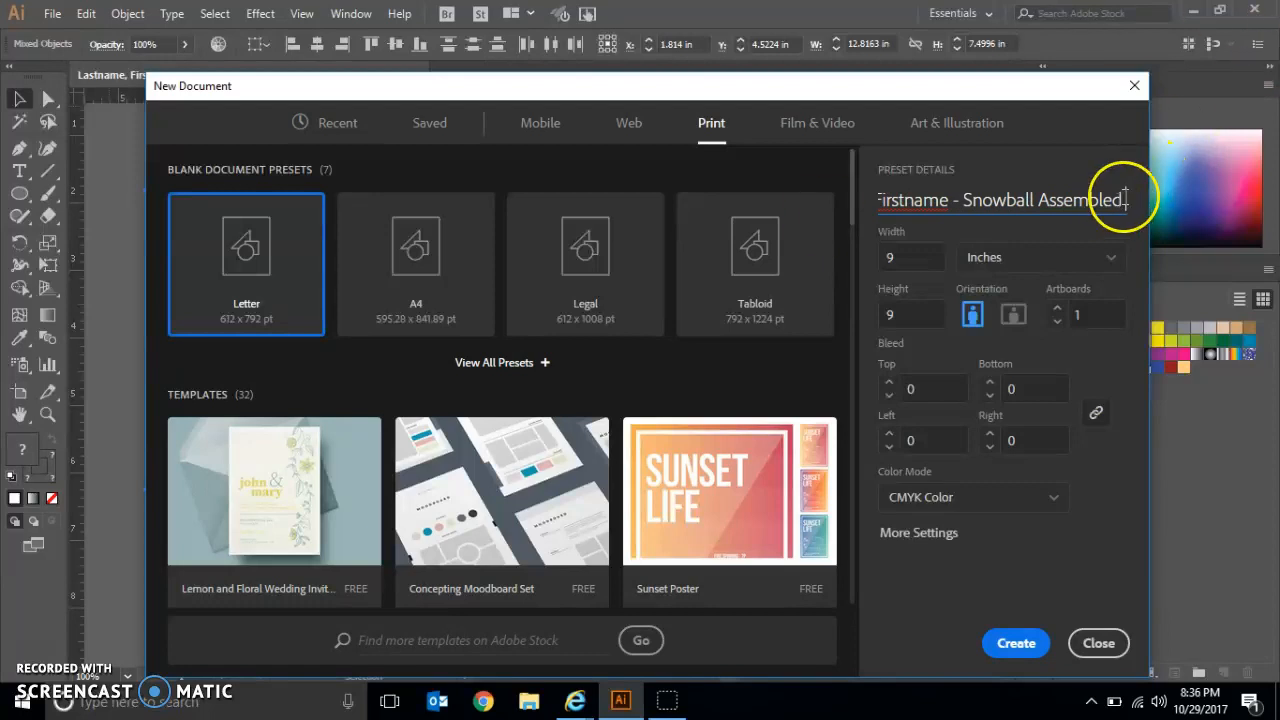
pyautogui.write(' 2')
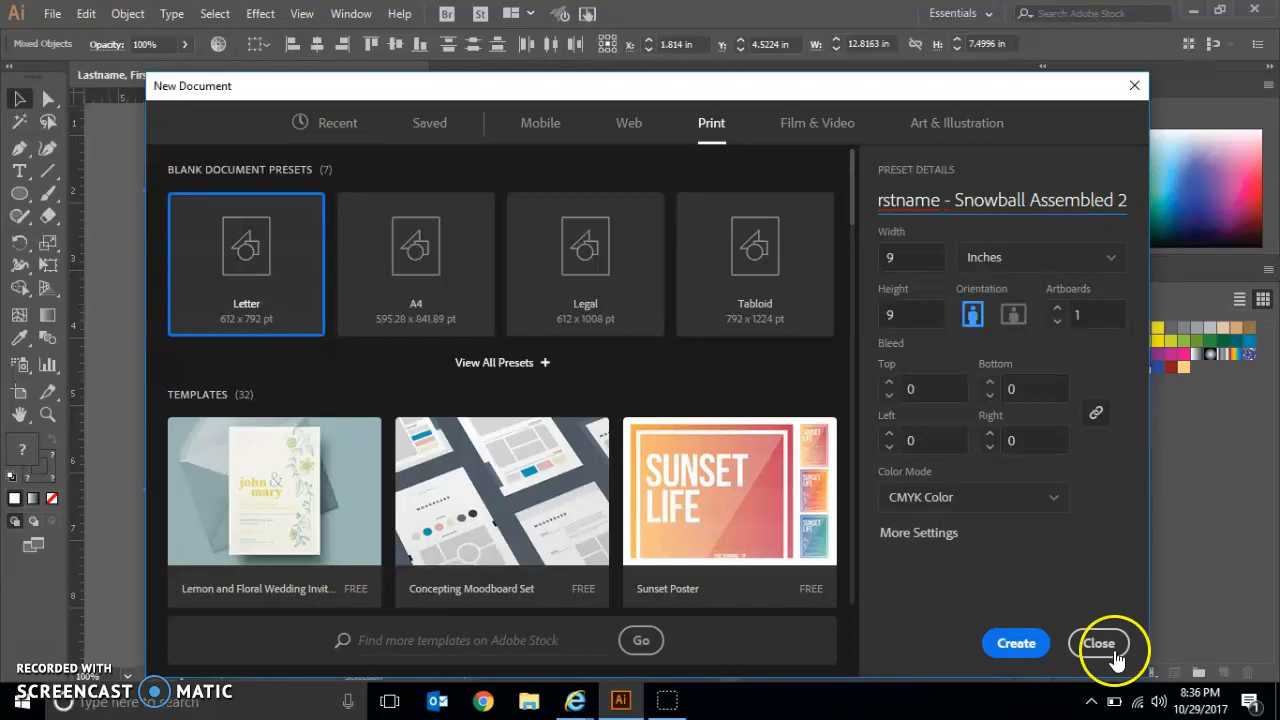
pyautogui.click(1015, 643)
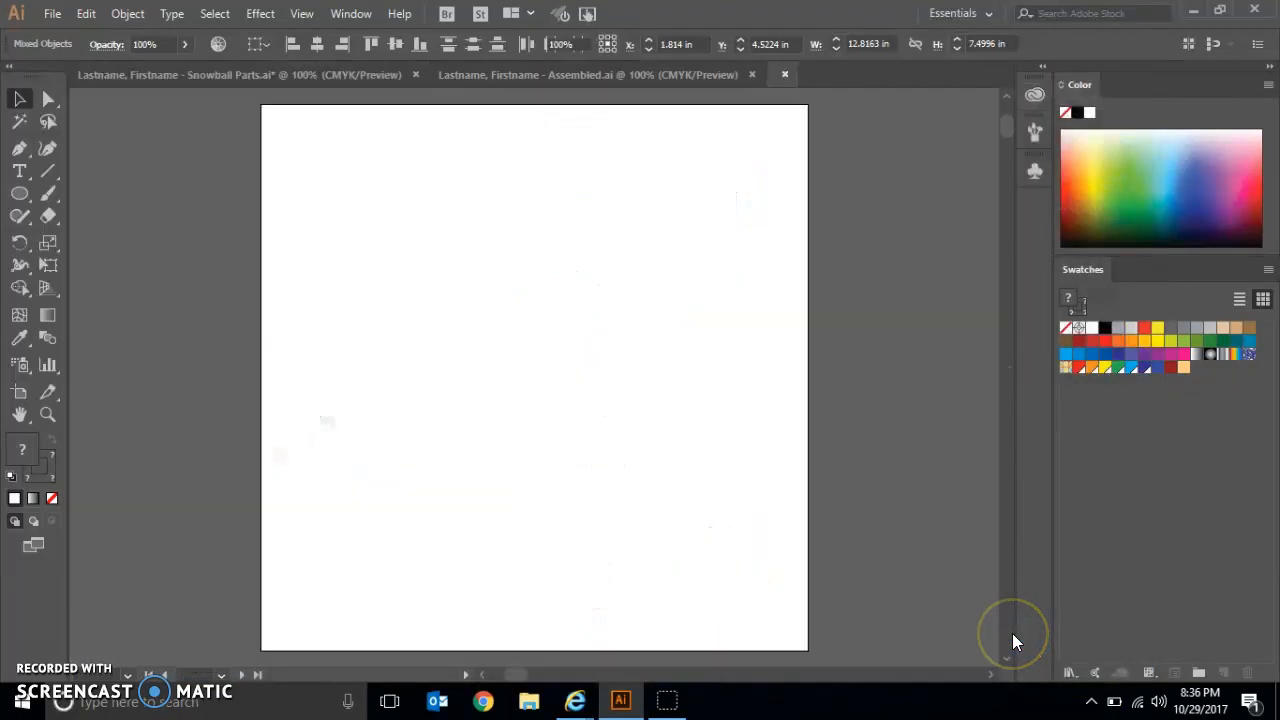
# Step: Paste the copied sketch and snowball parts into the new document and deselect them
pyautogui.click(446, 310)
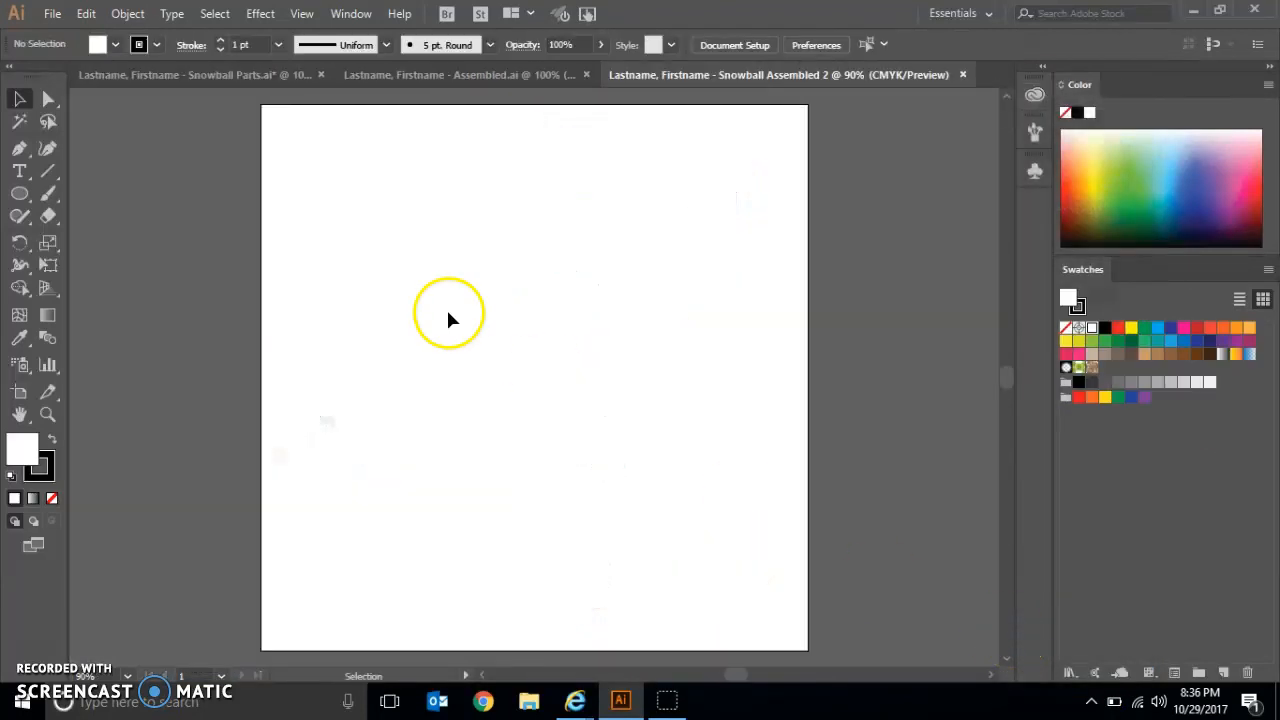
pyautogui.click(86, 14)
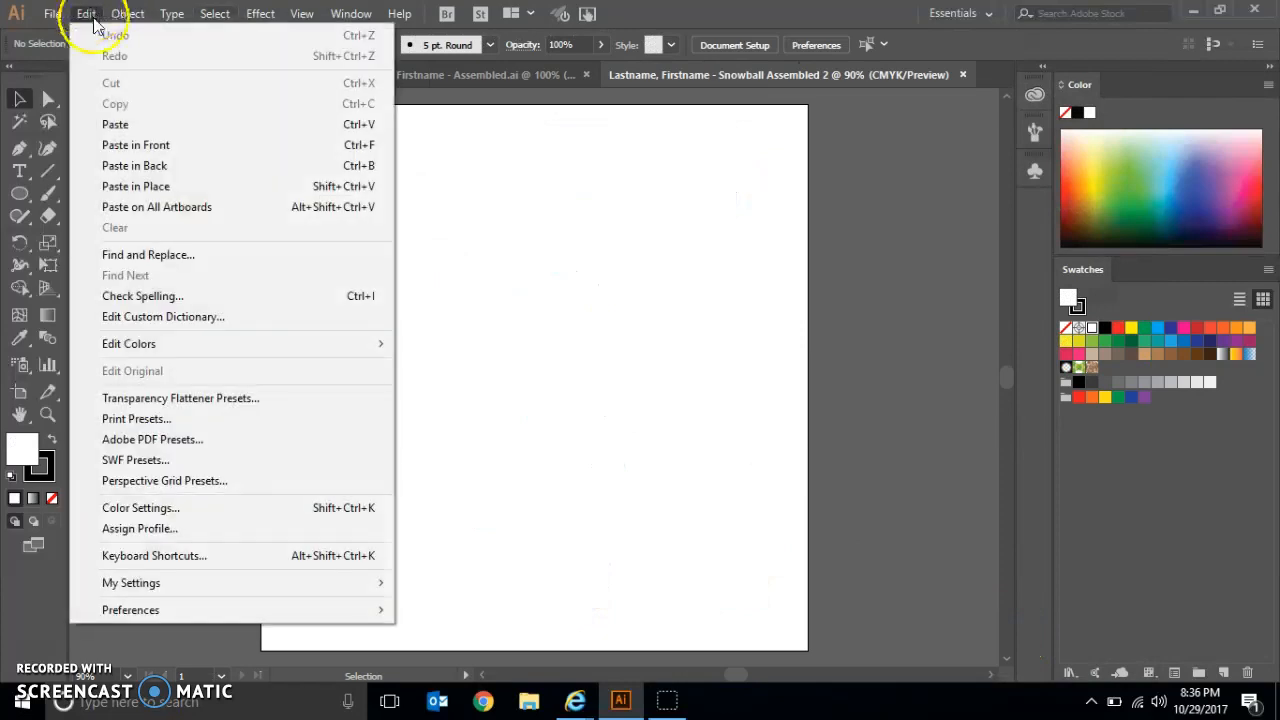
pyautogui.click(119, 125)
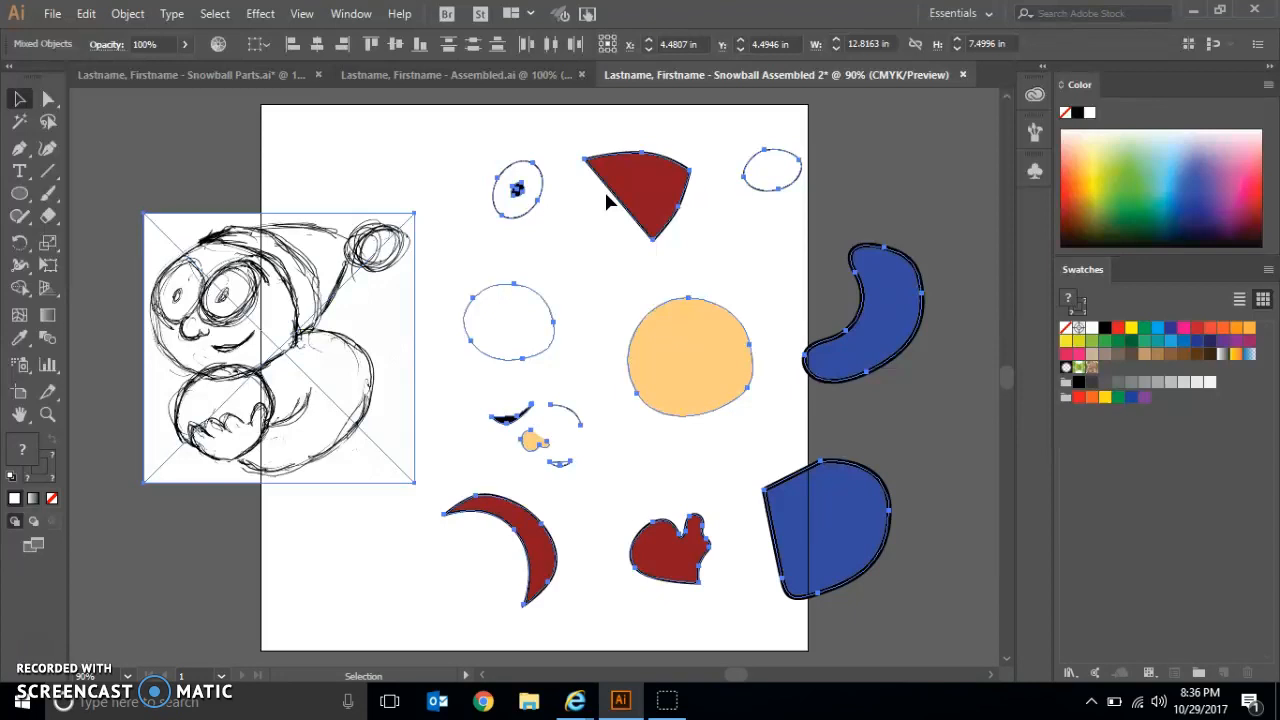
pyautogui.click(215, 13)
pyautogui.click(234, 75)
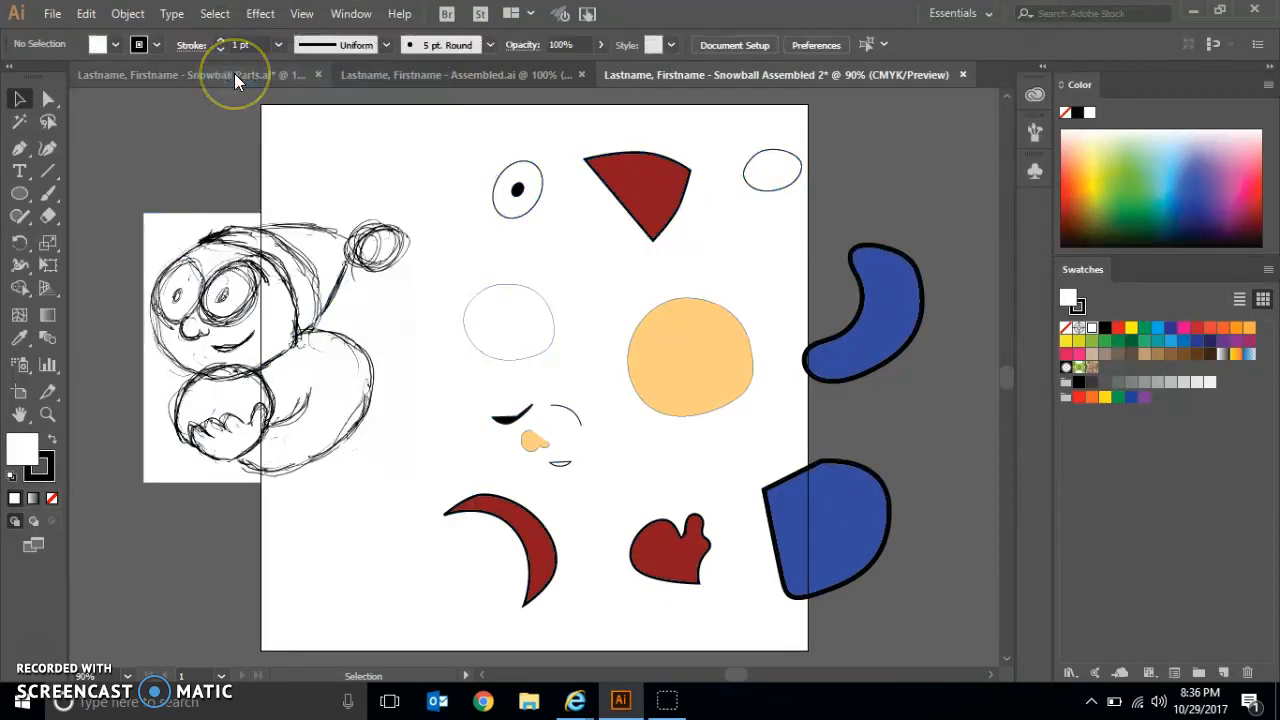
# Step: Move the peach head shape closer to the middle of the artboard and send it to the back
pyautogui.click(676, 346)
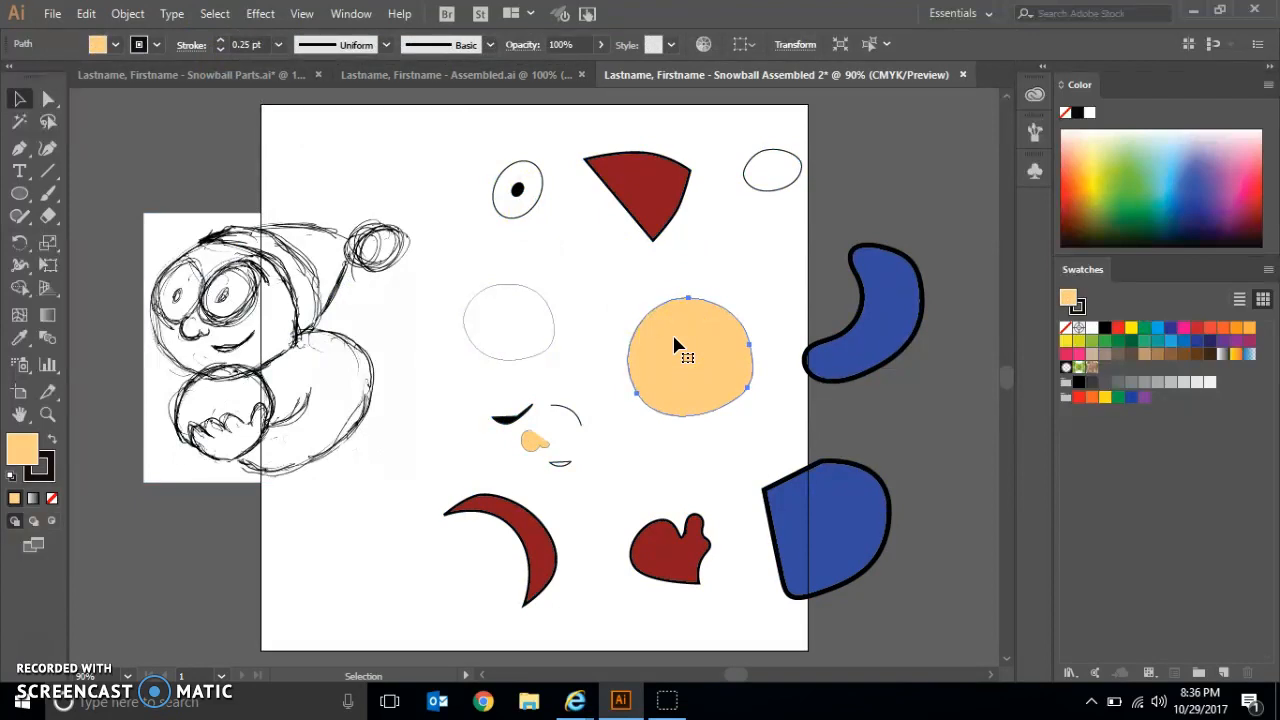
pyautogui.moveTo(675, 345); pyautogui.dragTo(615, 316)
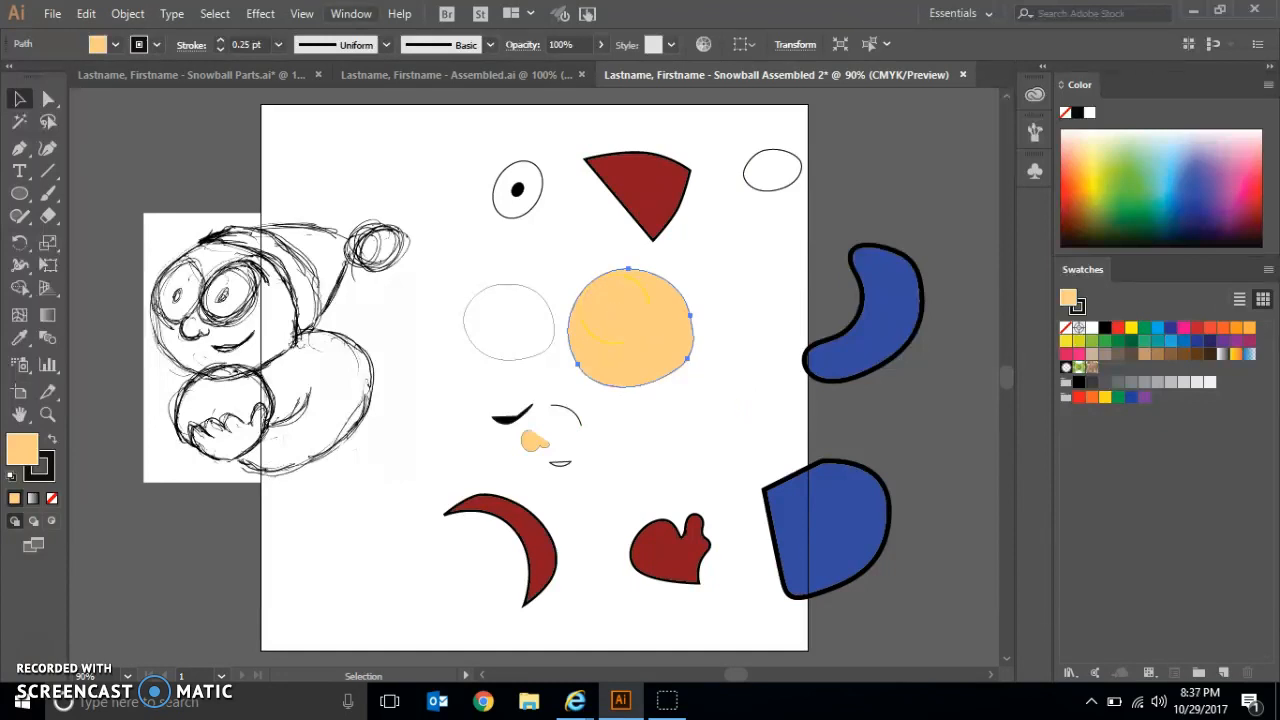
pyautogui.click(126, 14)
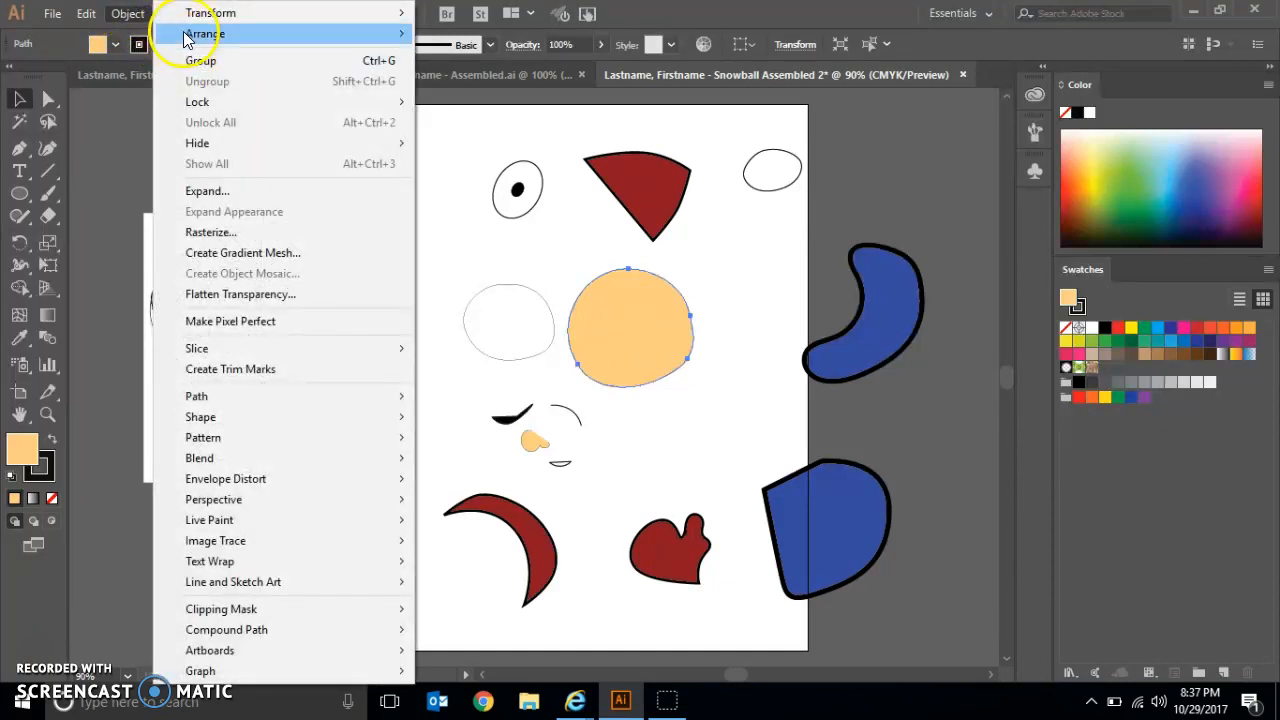
pyautogui.moveTo(205, 34)
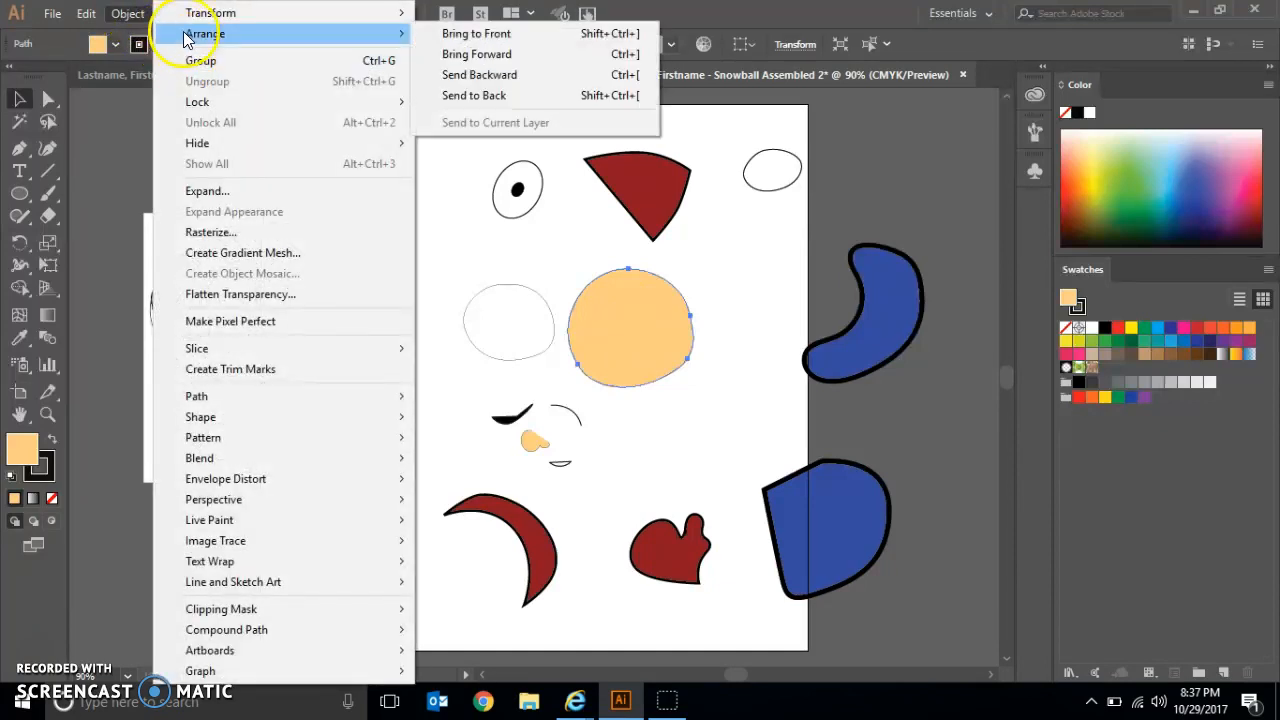
pyautogui.click(474, 95)
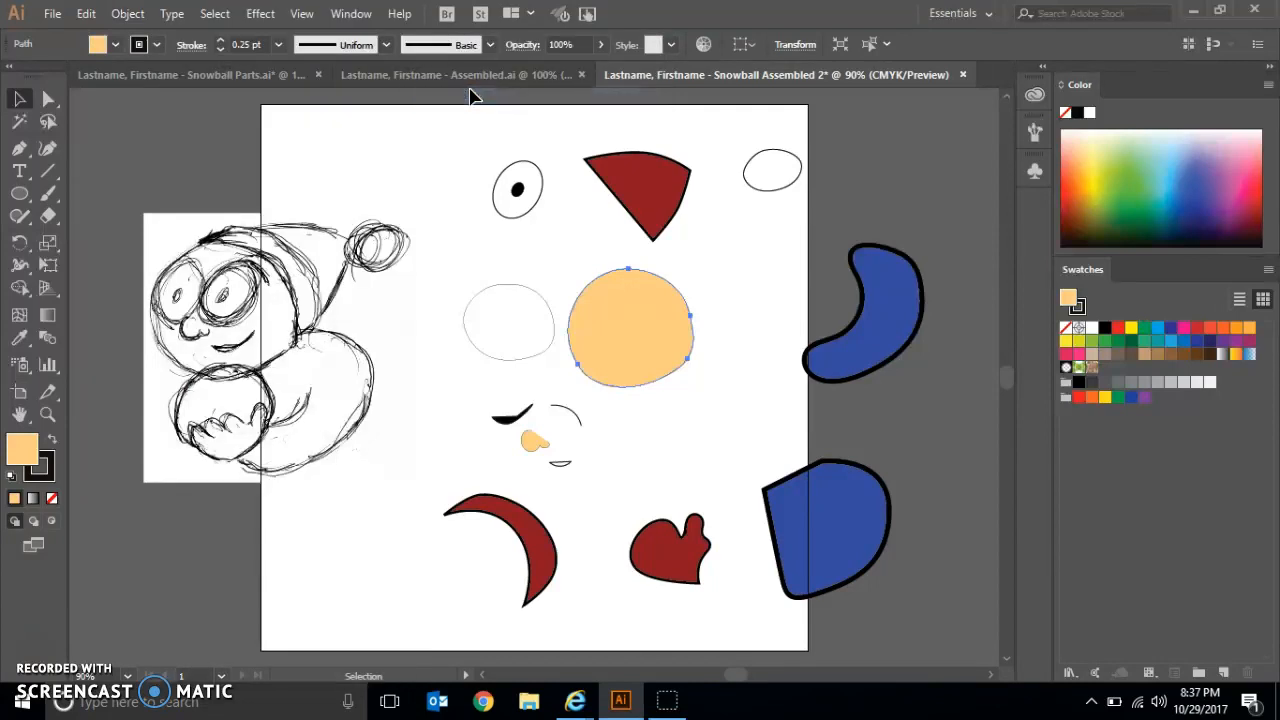
# Step: Select the white eye ellipse together with its black pupil and group them
pyautogui.click(532, 168)
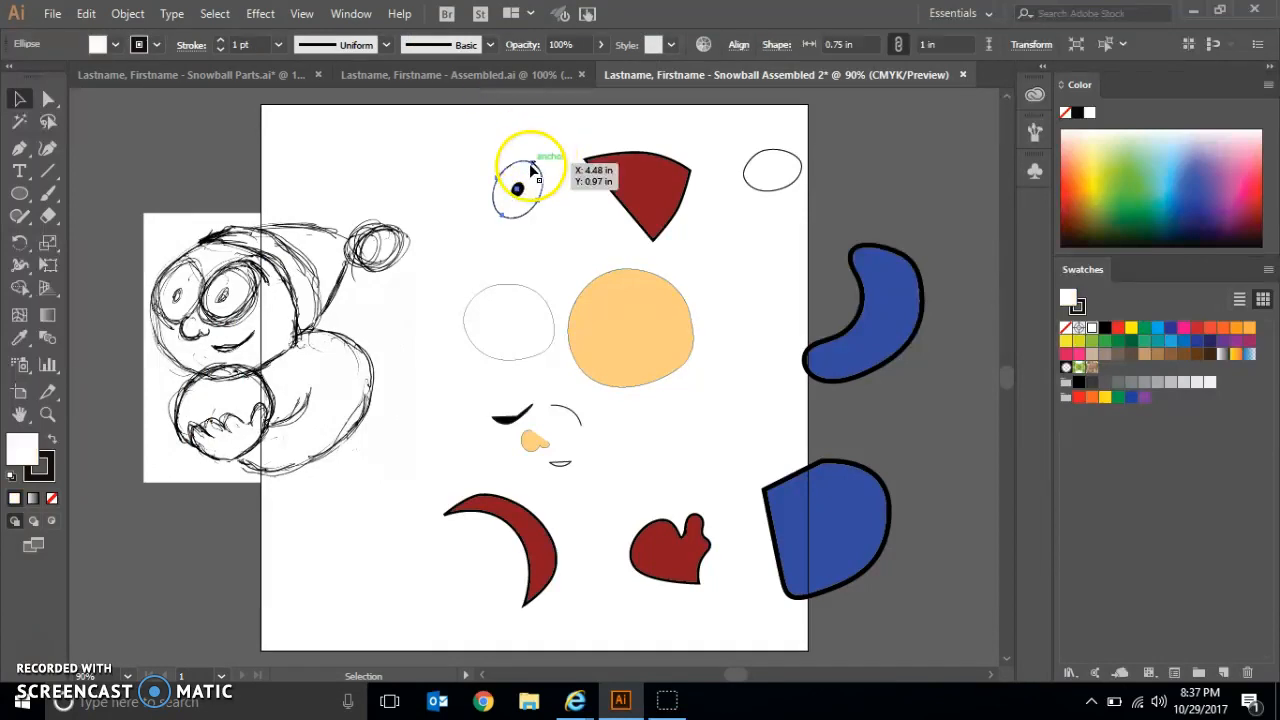
pyautogui.moveTo(532, 170); pyautogui.dragTo(519, 190)
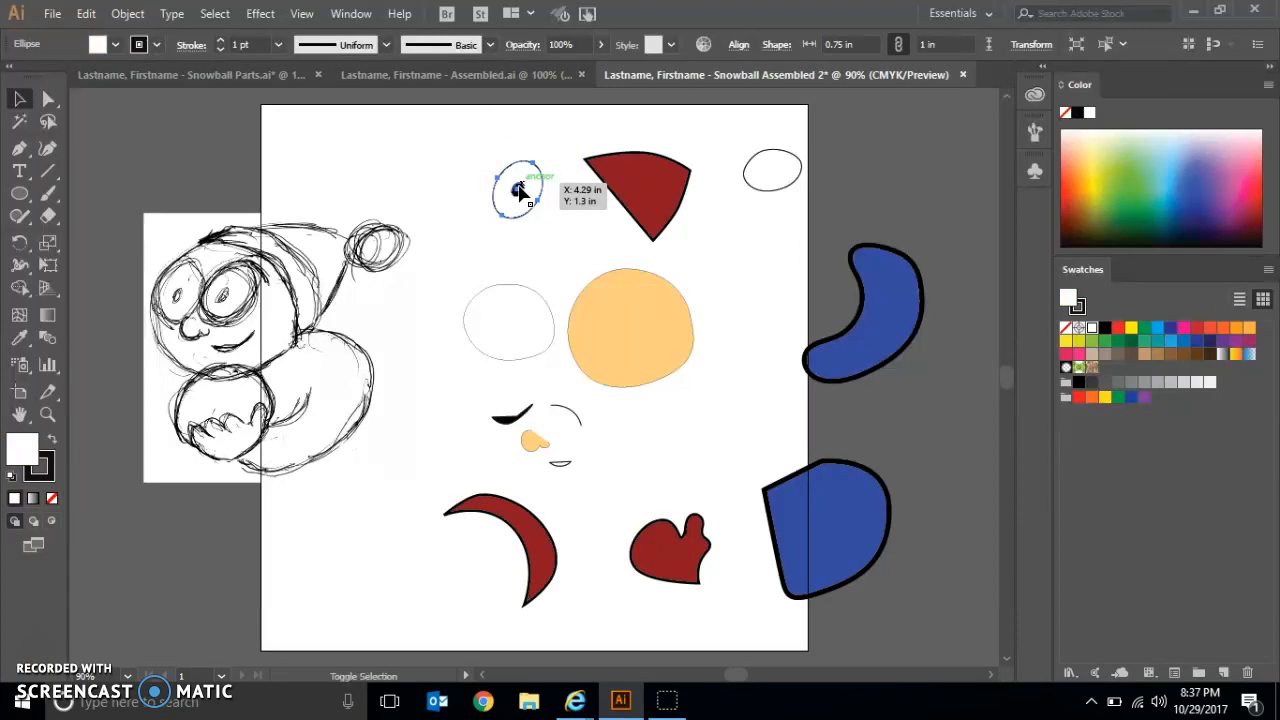
pyautogui.keyDown('shift'); pyautogui.click(519, 190); pyautogui.keyUp('shift')
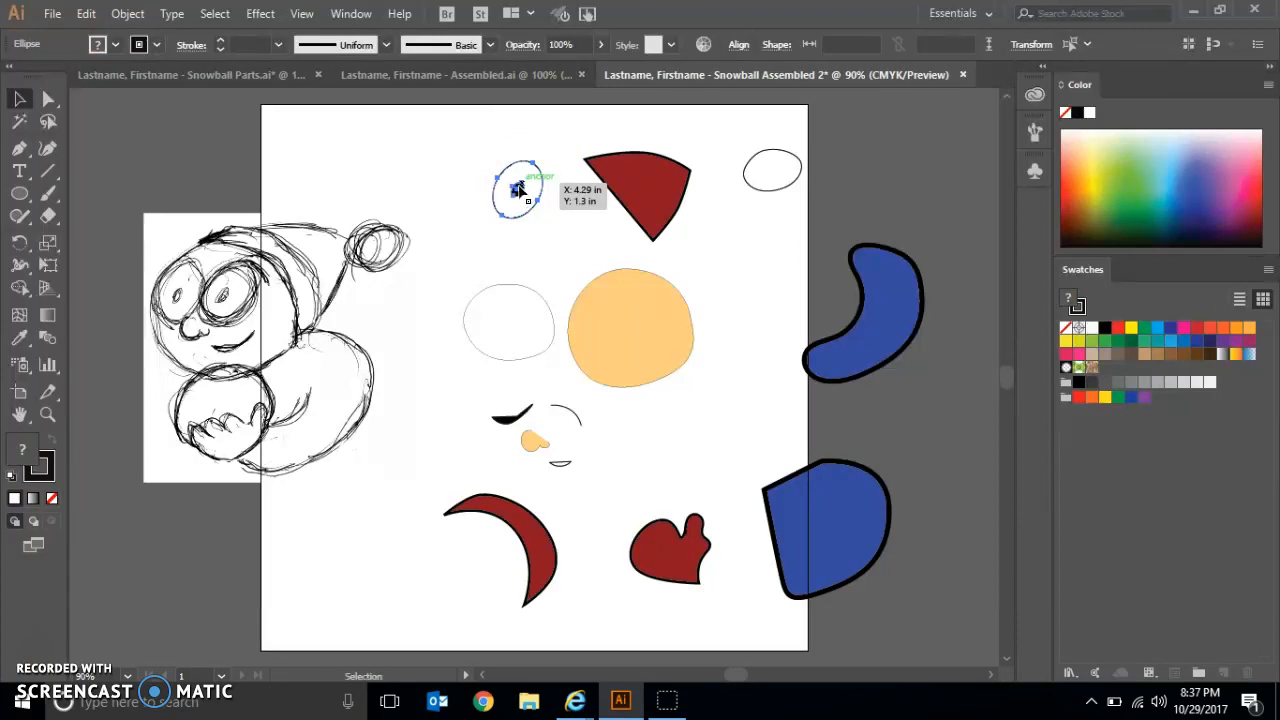
pyautogui.click(128, 13)
pyautogui.click(180, 62)
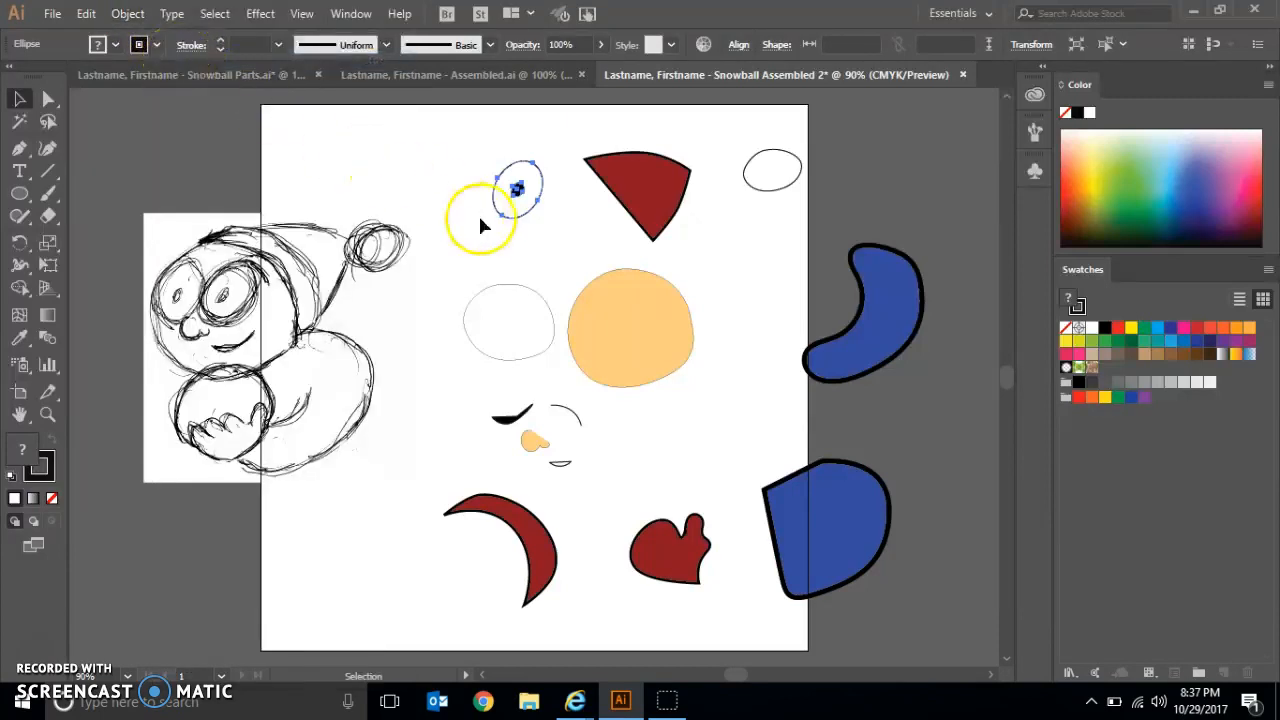
# Step: Place the grouped eye on the upper left edge of the peach head and deselect it
pyautogui.moveTo(520, 228); pyautogui.dragTo(587, 345)
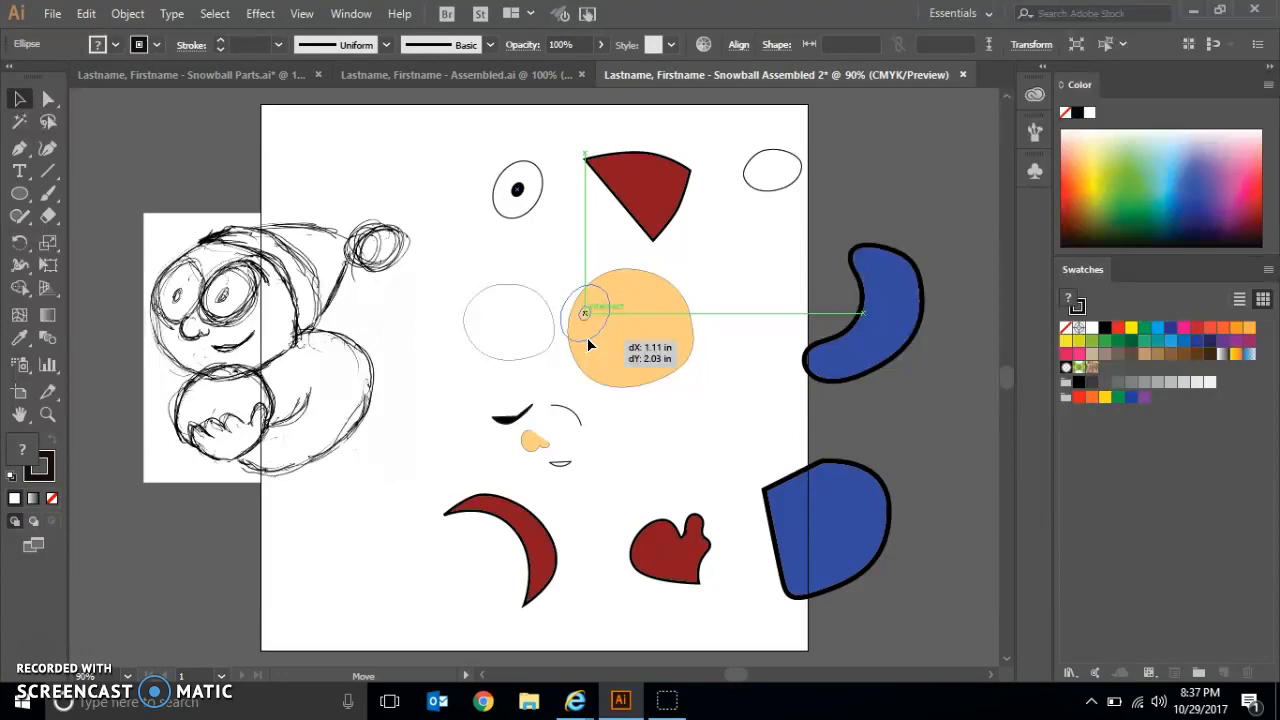
pyautogui.moveTo(588, 342); pyautogui.dragTo(588, 342)
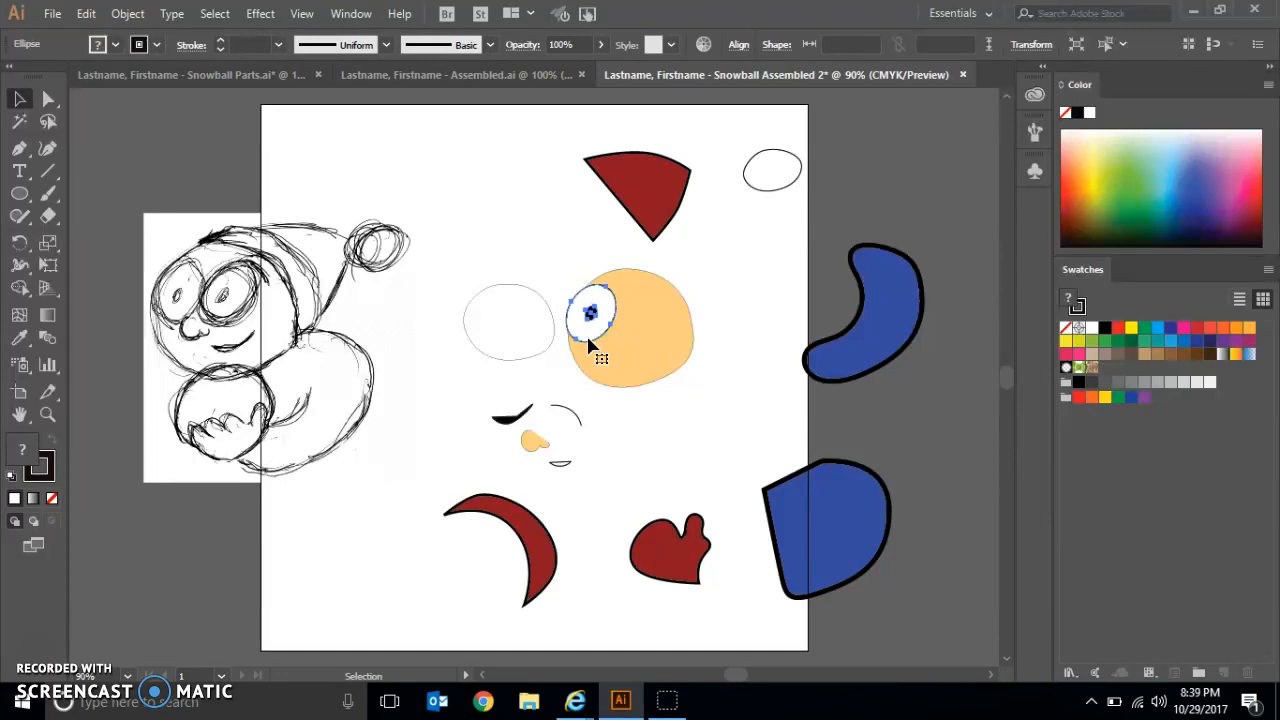
pyautogui.click(555, 276)
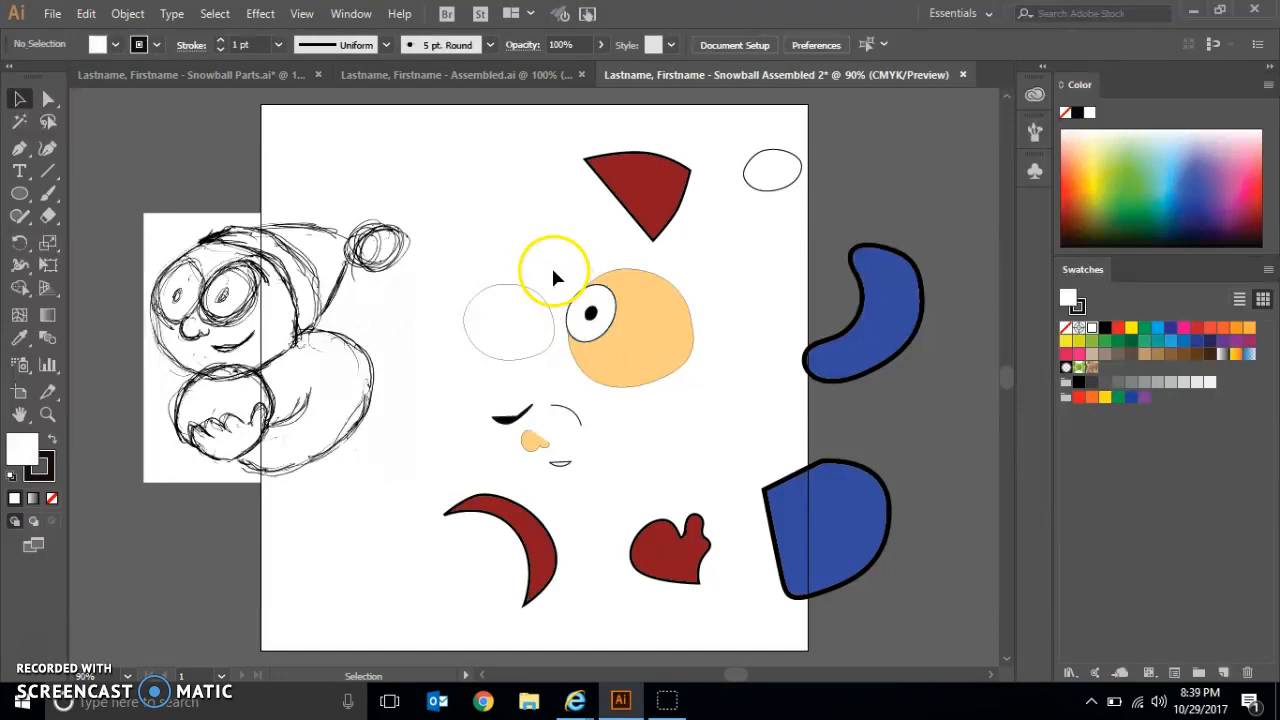
# Step: Duplicate the eye and place the copy slightly lower and to the right, overlapping the first eye
pyautogui.click(590, 340)
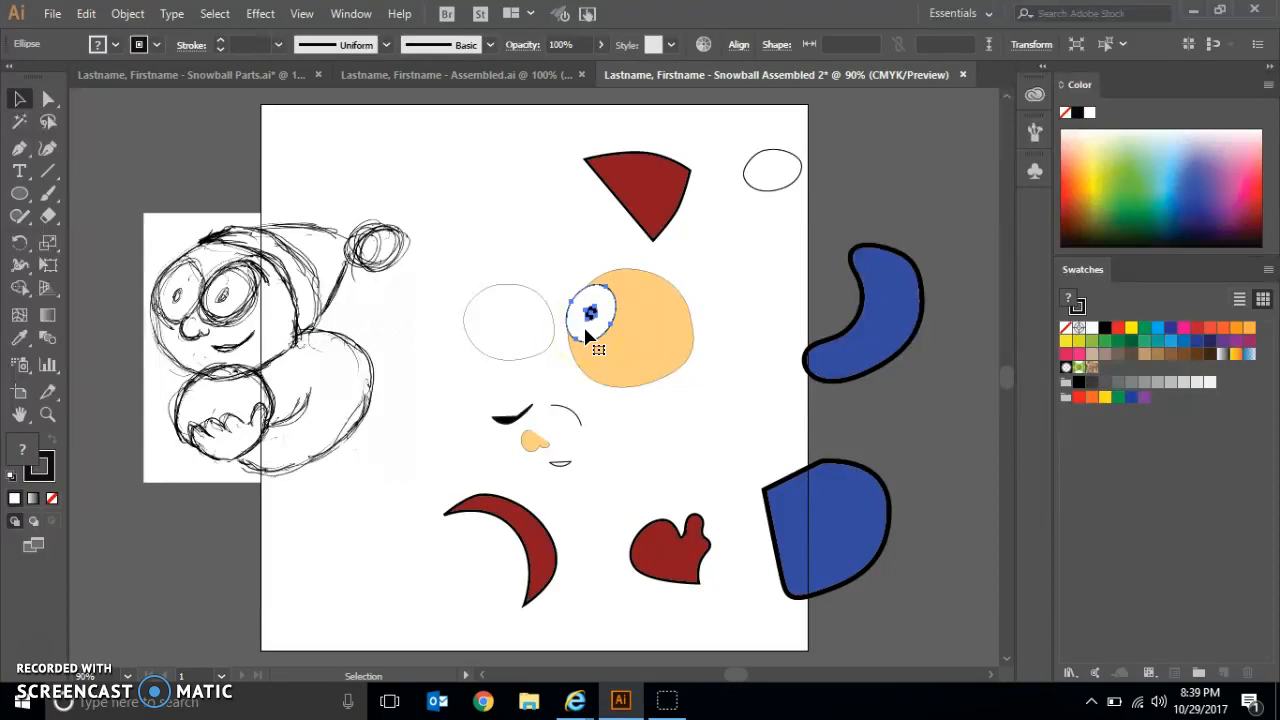
pyautogui.moveTo(587, 335); pyautogui.dragTo(619, 351)
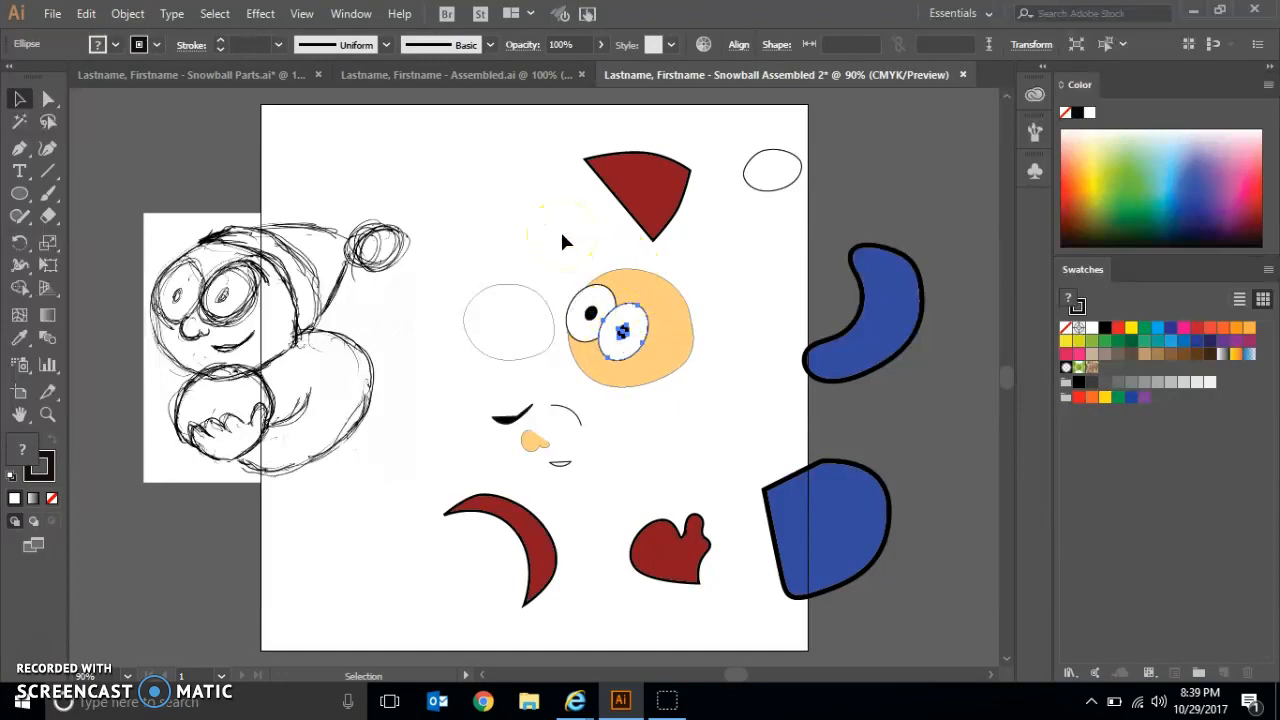
pyautogui.moveTo(624, 322)
pyautogui.mouseDown()
pyautogui.moveTo(612, 318)
pyautogui.moveTo(582, 476)
pyautogui.moveTo(628, 314)
pyautogui.mouseUp()
pyautogui.click(500, 238)
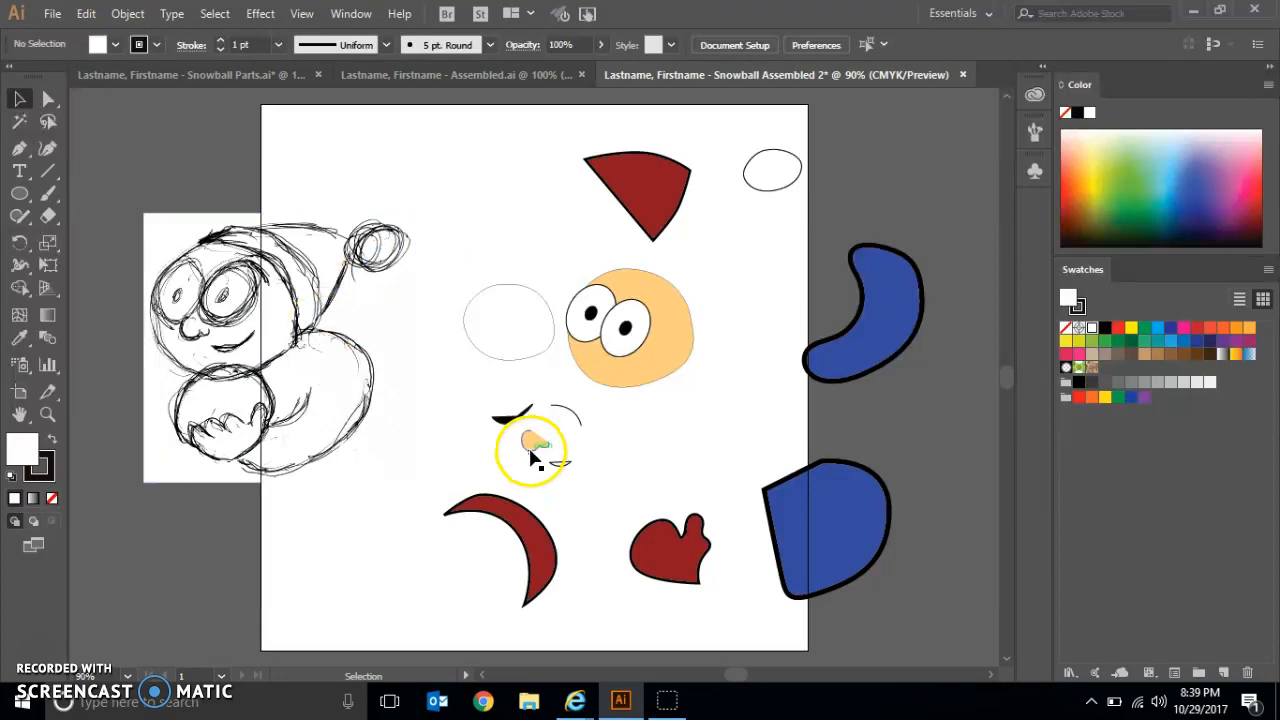
# Step: Move the nose onto the head just below the left eye and deselect it
pyautogui.moveTo(529, 451); pyautogui.dragTo(593, 364)
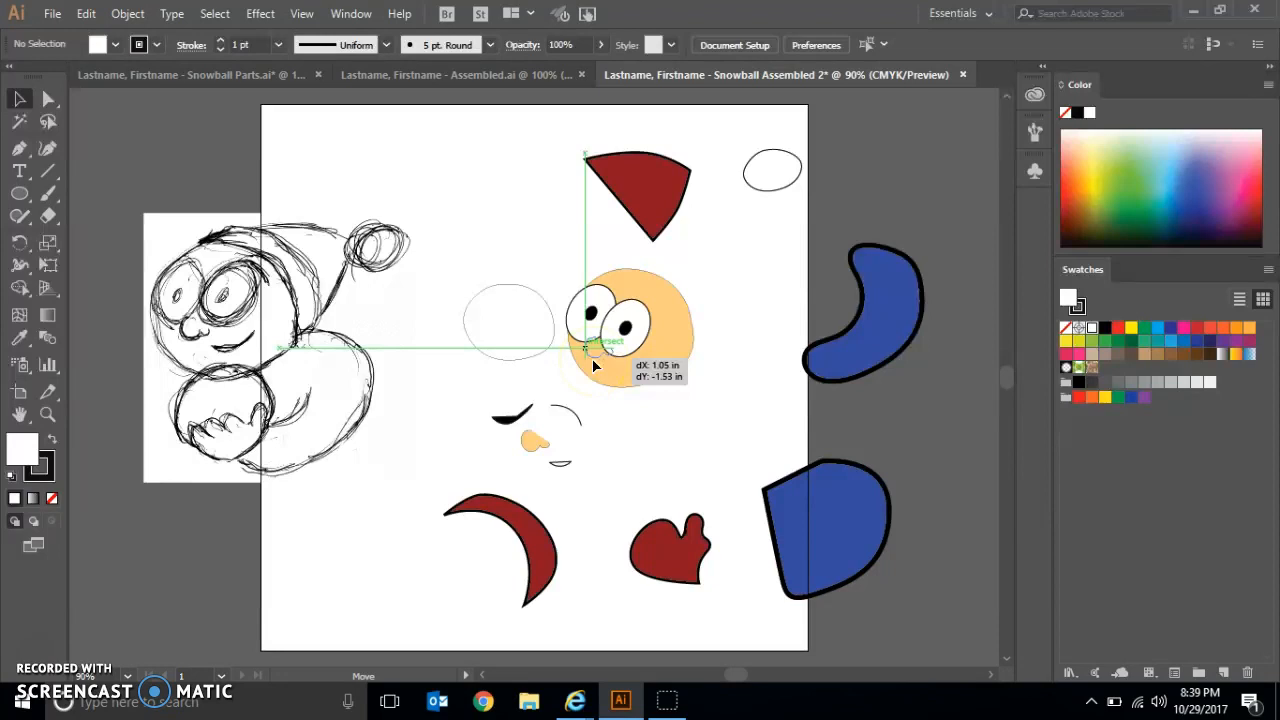
pyautogui.moveTo(593, 365); pyautogui.dragTo(590, 358)
pyautogui.click(748, 385)
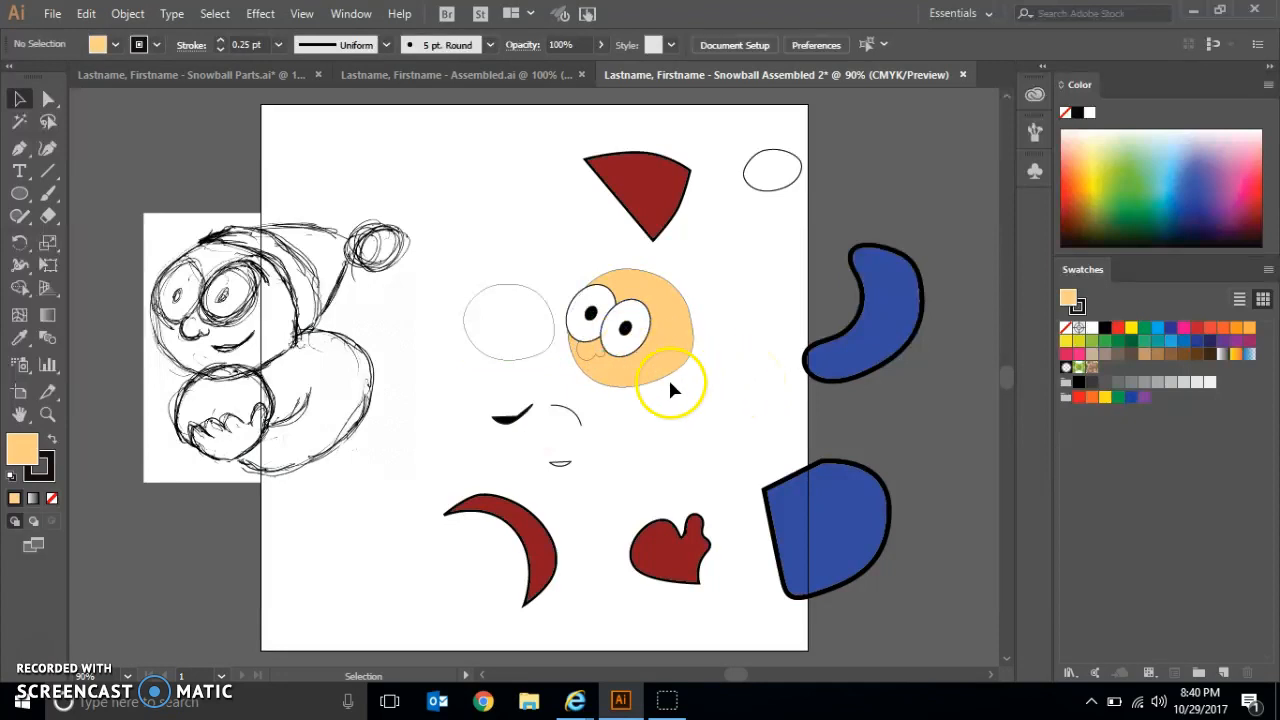
# Step: Cut the nose, paste it in front of the eyes, and nudge it so it overlaps the left eye's lower edge
pyautogui.click(587, 366)
pyautogui.press('ctrl')
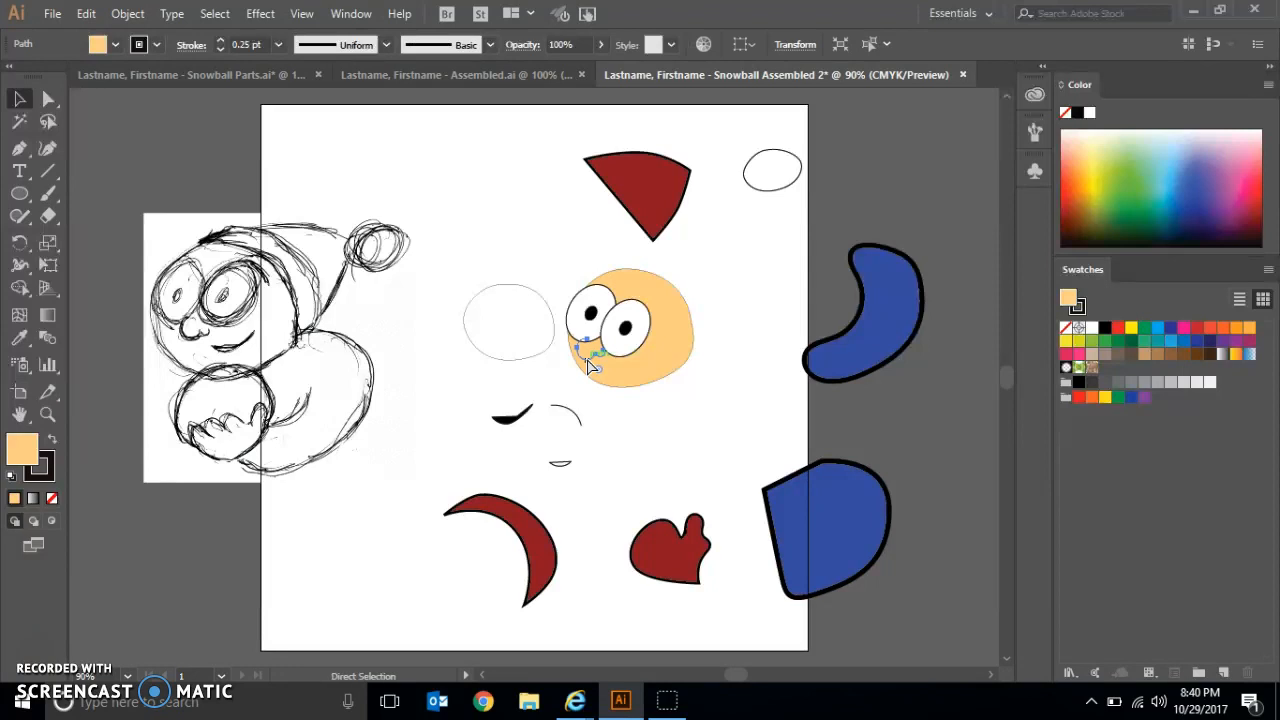
pyautogui.click(587, 340)
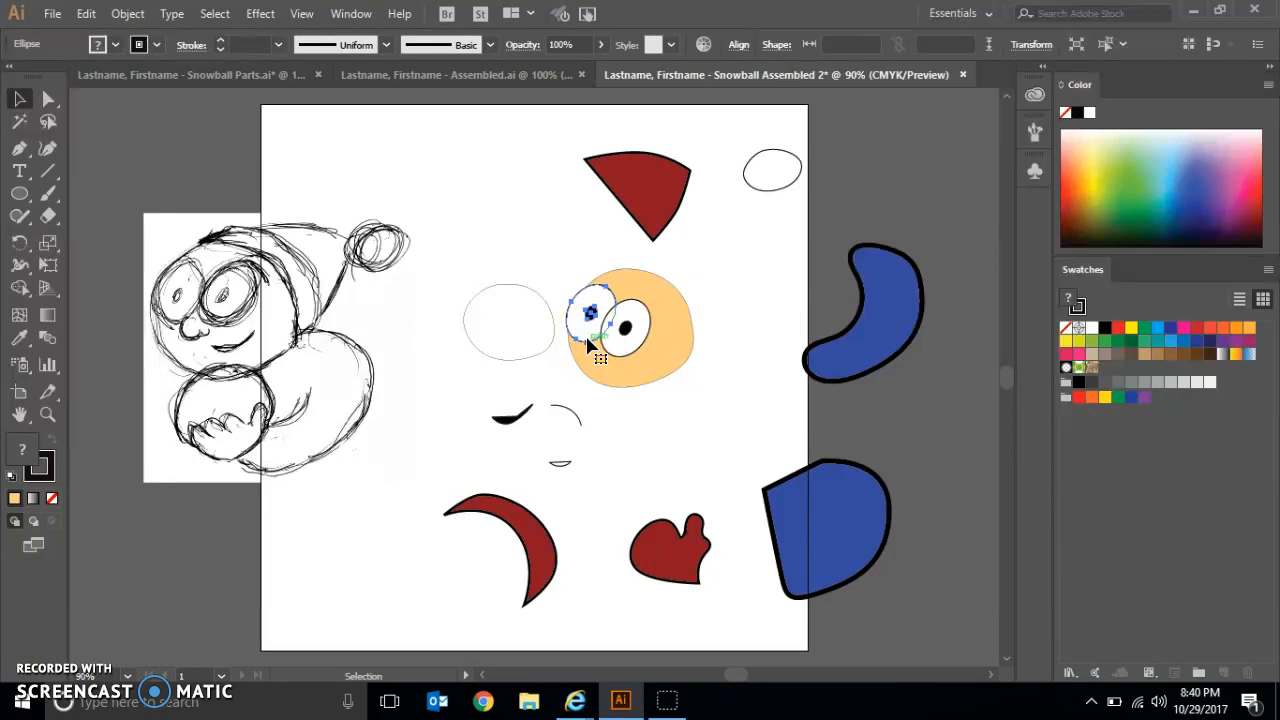
pyautogui.click(86, 14)
pyautogui.click(148, 145)
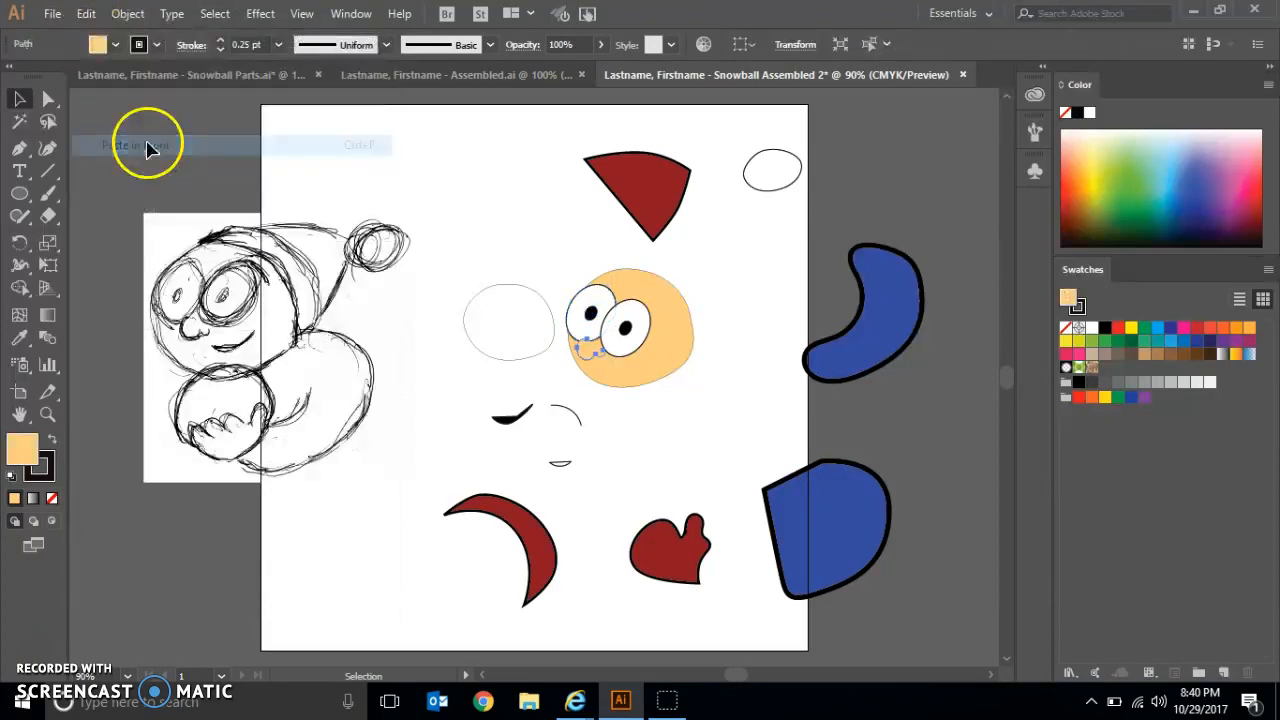
pyautogui.click(504, 140)
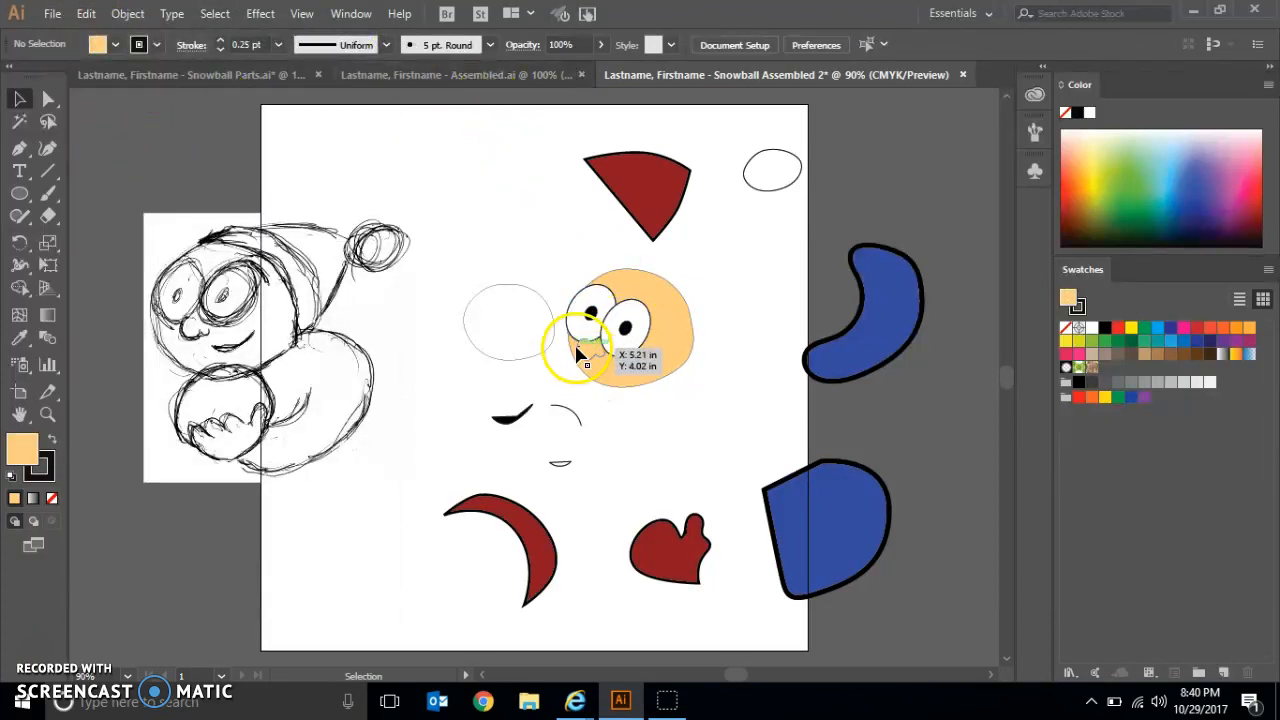
pyautogui.moveTo(586, 361); pyautogui.dragTo(585, 351)
pyautogui.click(735, 370)
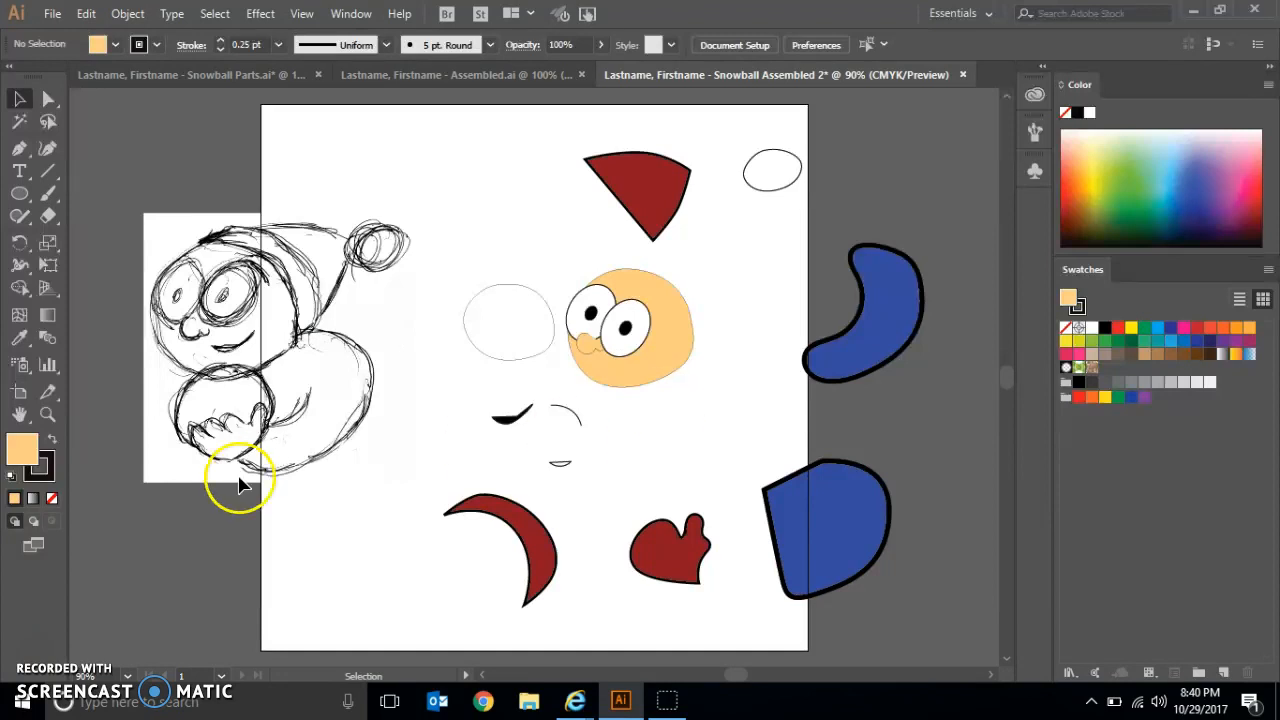
# Step: Fit the white teeth shape inside the black mouth shape
pyautogui.moveTo(561, 470); pyautogui.dragTo(500, 428)
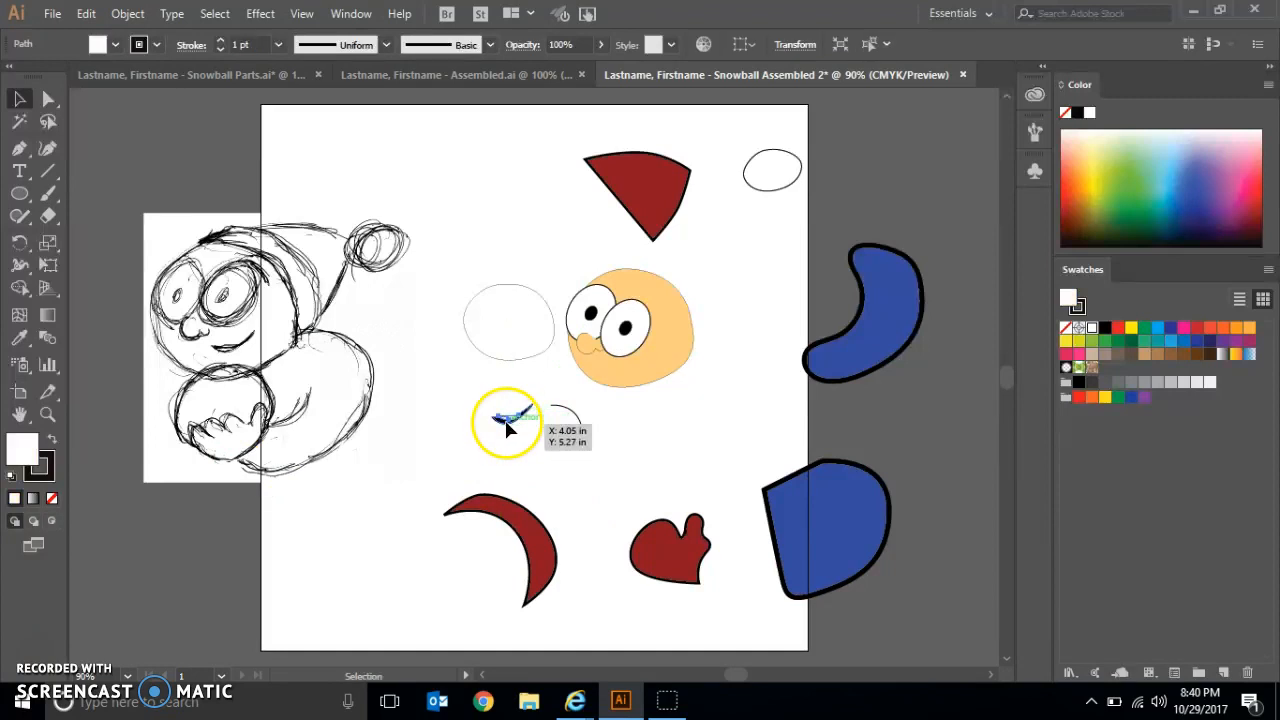
pyautogui.click(108, 676)
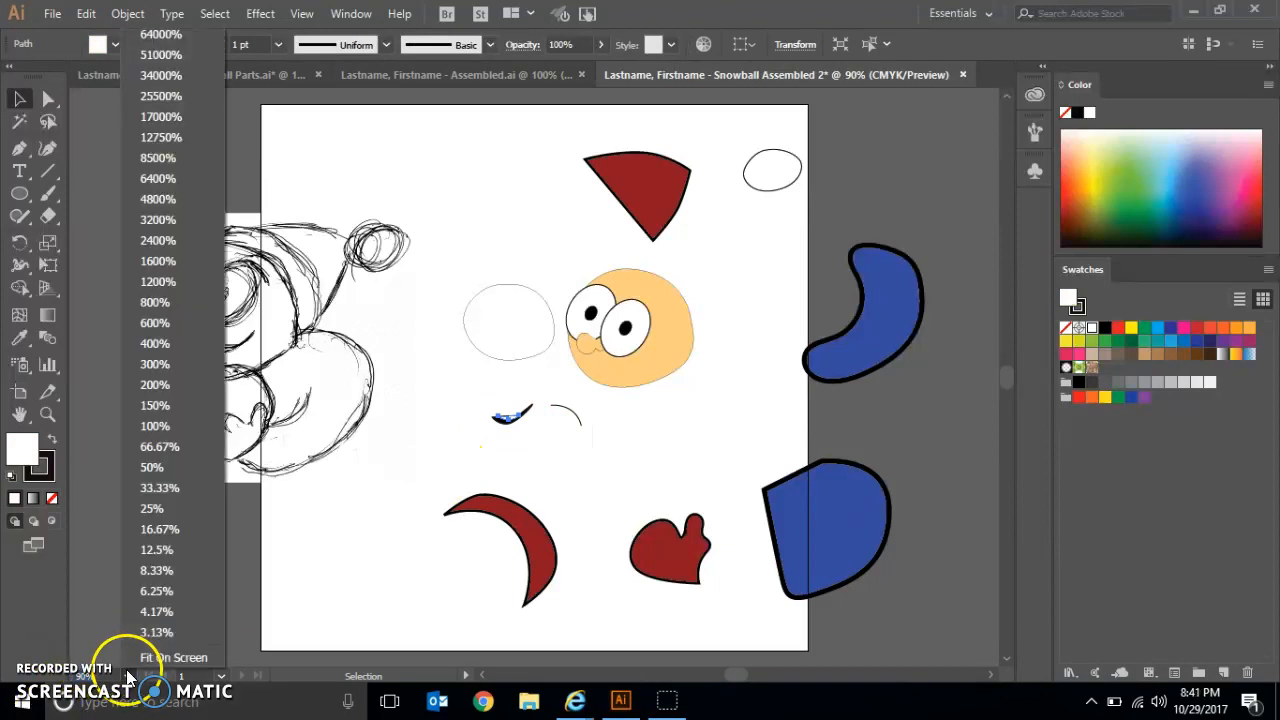
pyautogui.click(158, 382)
pyautogui.moveTo(542, 378); pyautogui.dragTo(538, 378)
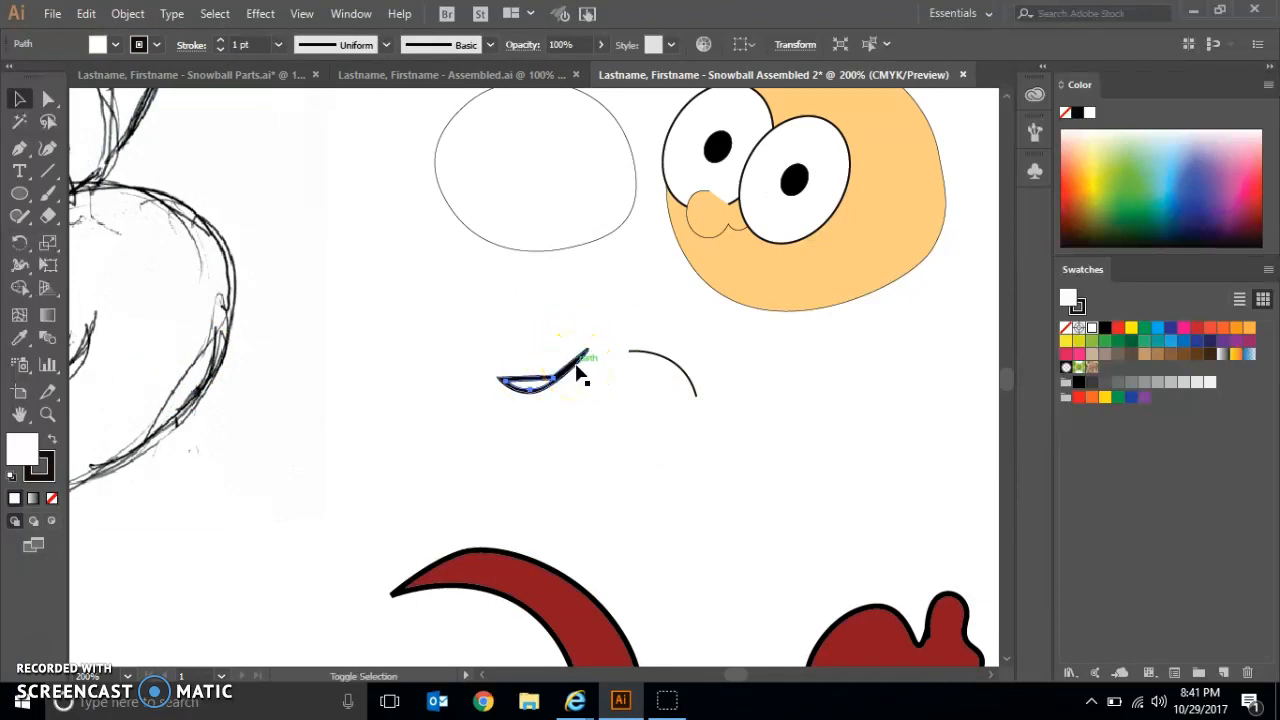
# Step: Group the teeth with the mouth and place the group on the face below the right eye
pyautogui.keyDown('shift'); pyautogui.click(577, 365); pyautogui.keyUp('shift')
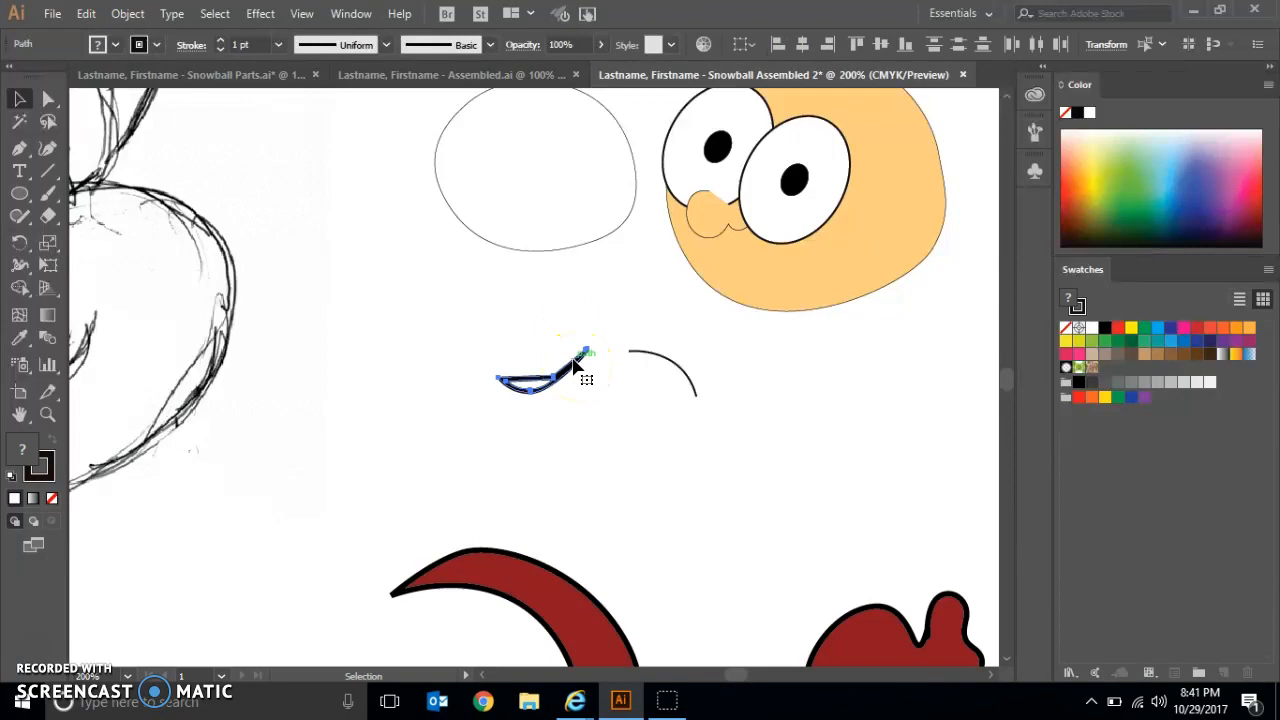
pyautogui.click(128, 13)
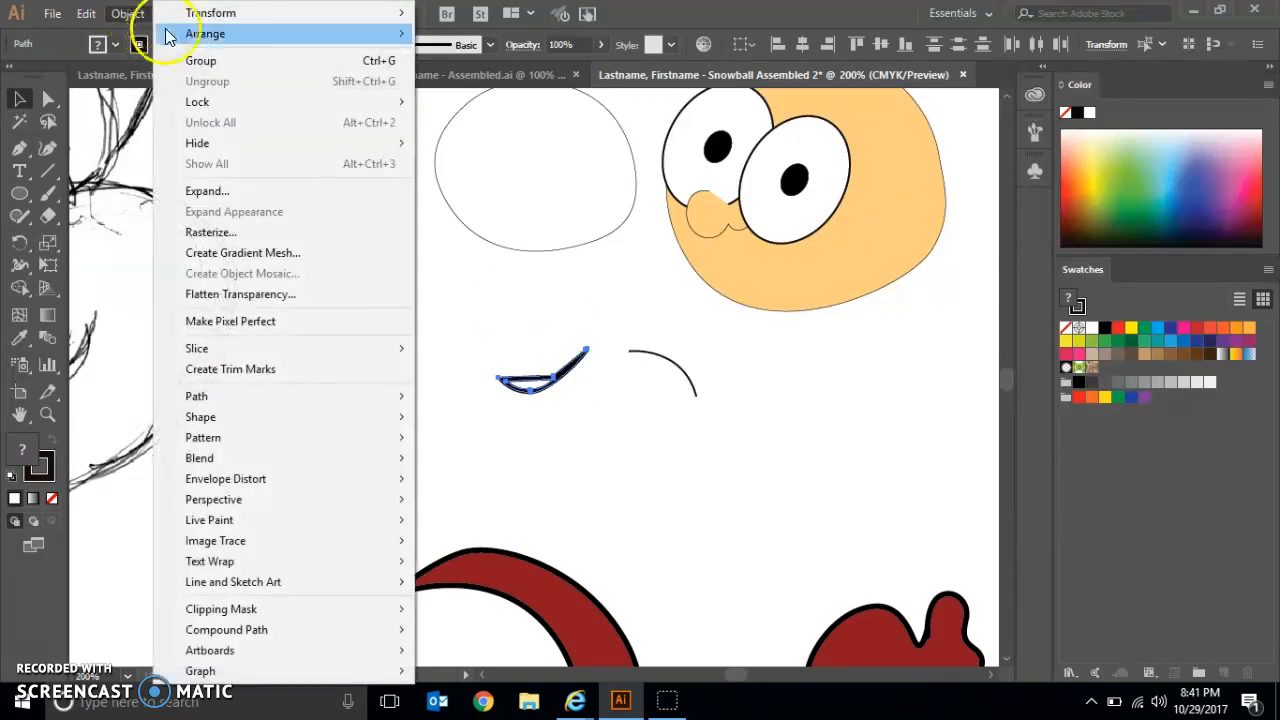
pyautogui.click(205, 60)
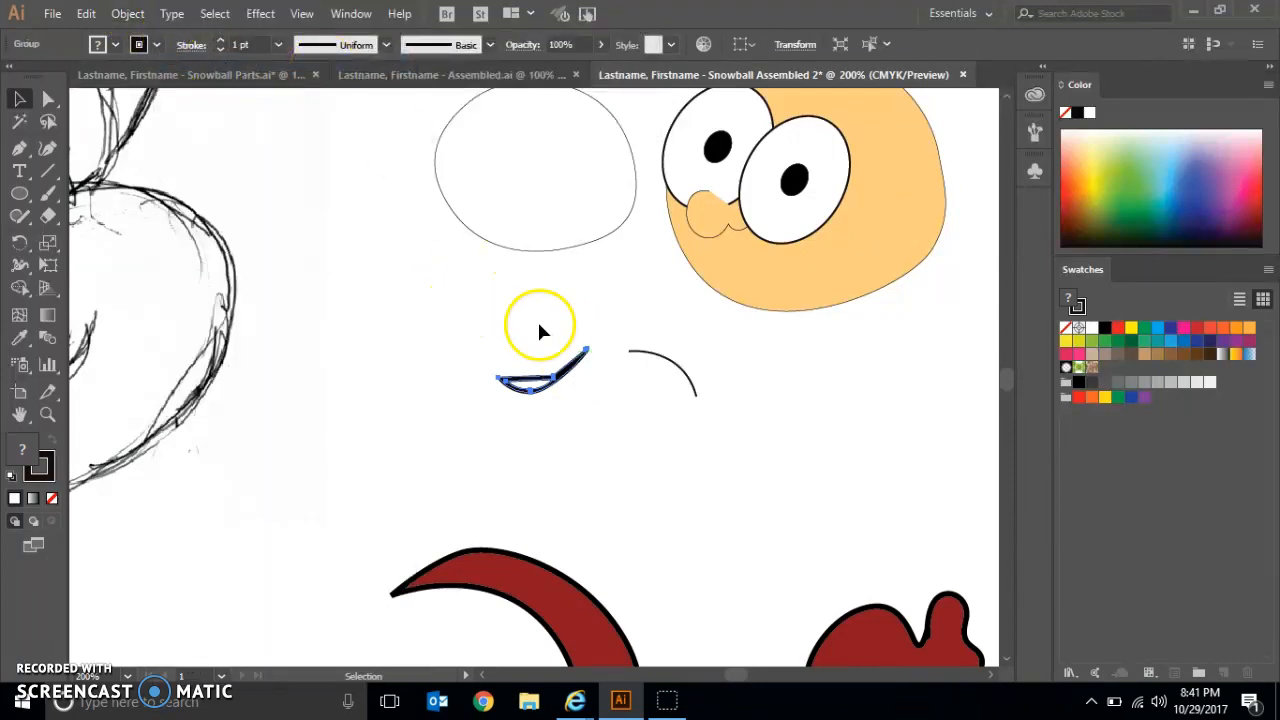
pyautogui.moveTo(566, 371); pyautogui.dragTo(818, 265)
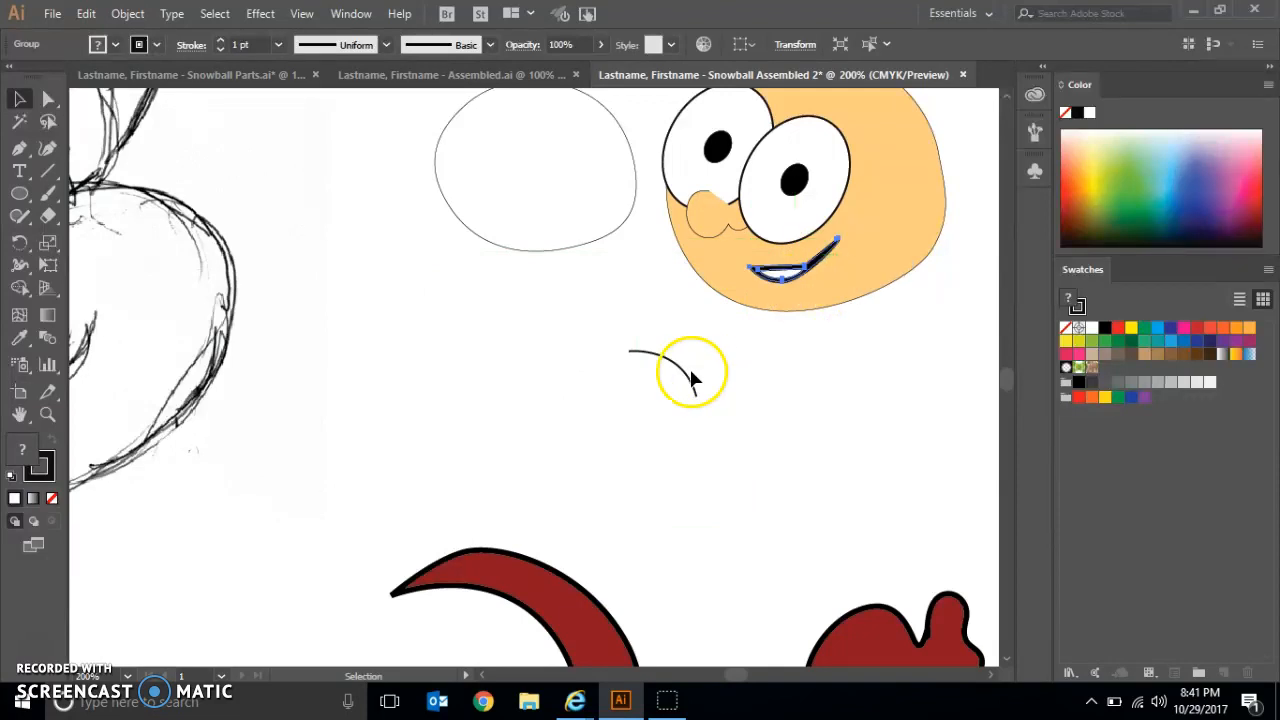
# Step: Place the thin curved line on the face so it arcs outward from the top of the right eye
pyautogui.moveTo(680, 374); pyautogui.dragTo(886, 146)
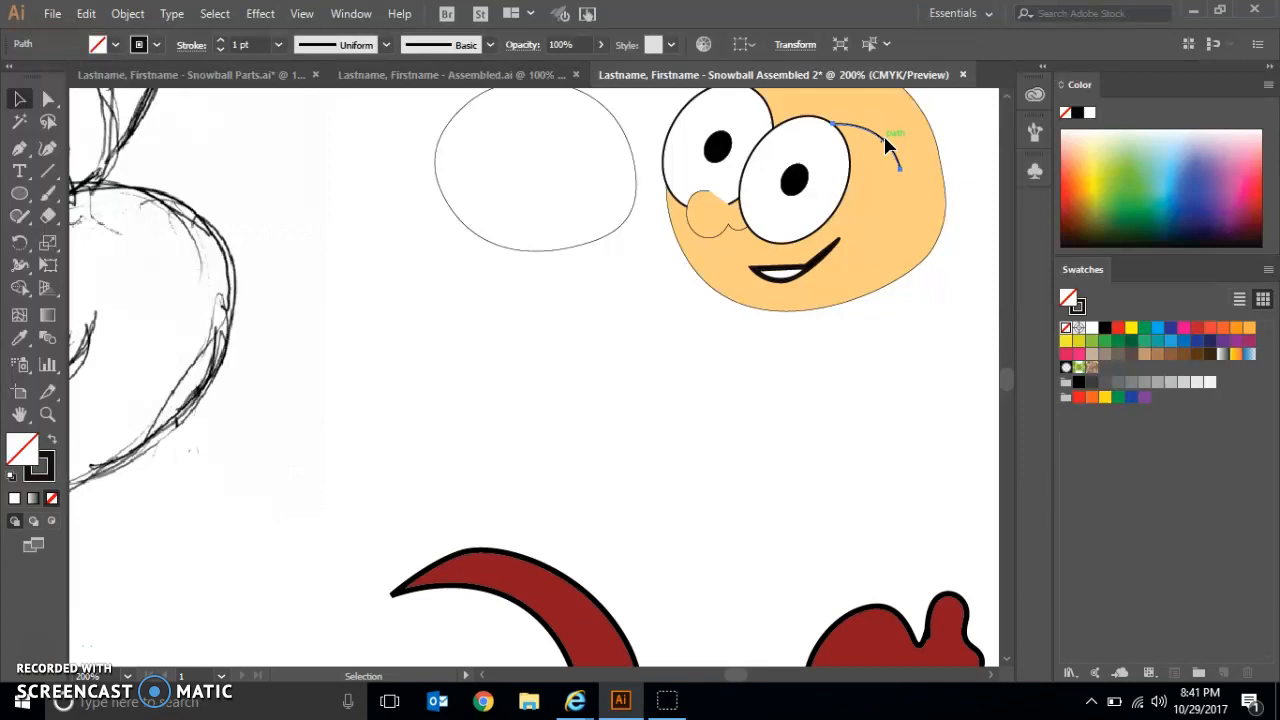
pyautogui.click(130, 676)
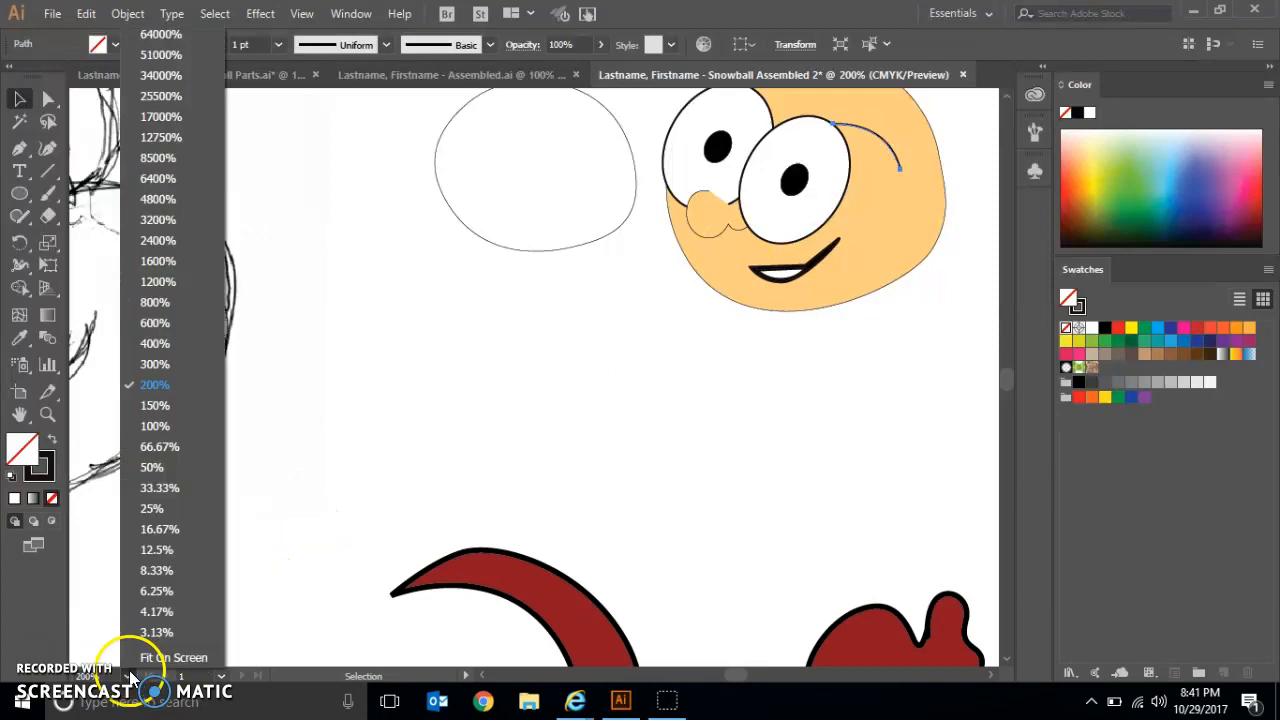
pyautogui.click(155, 426)
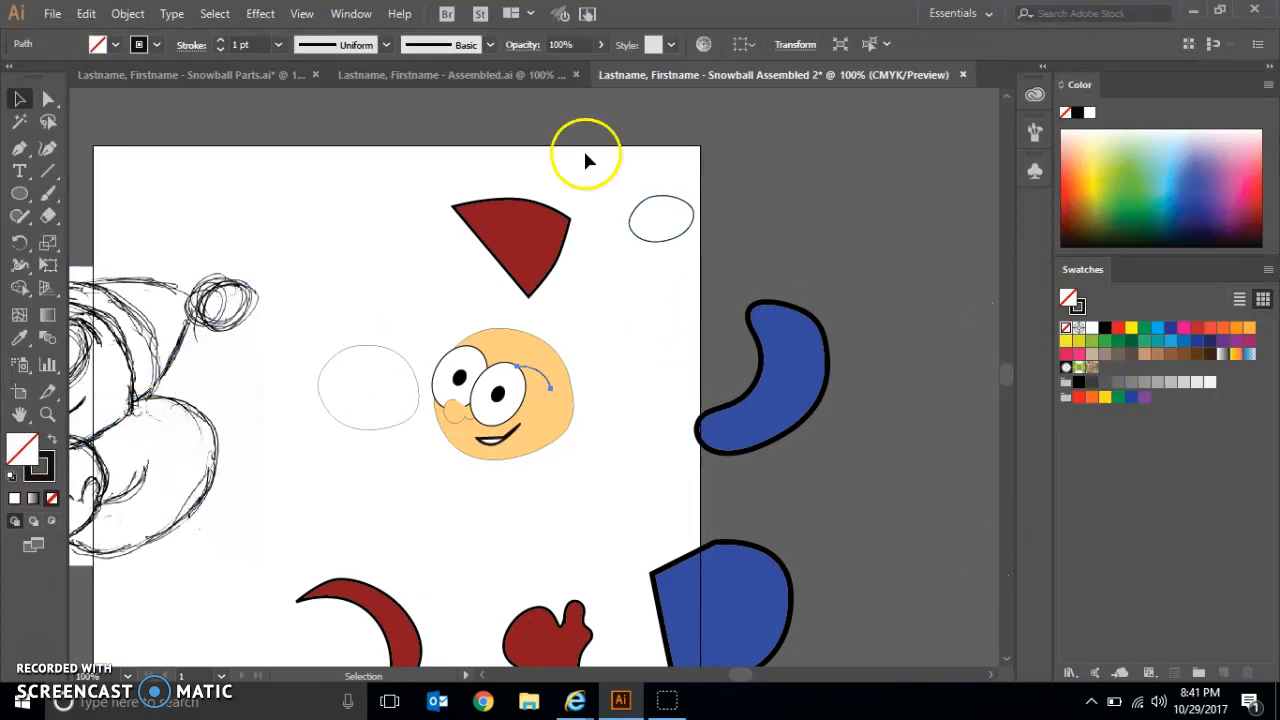
# Step: Switch to the Assembled document to examine how the finished character fits together
pyautogui.click(422, 82)
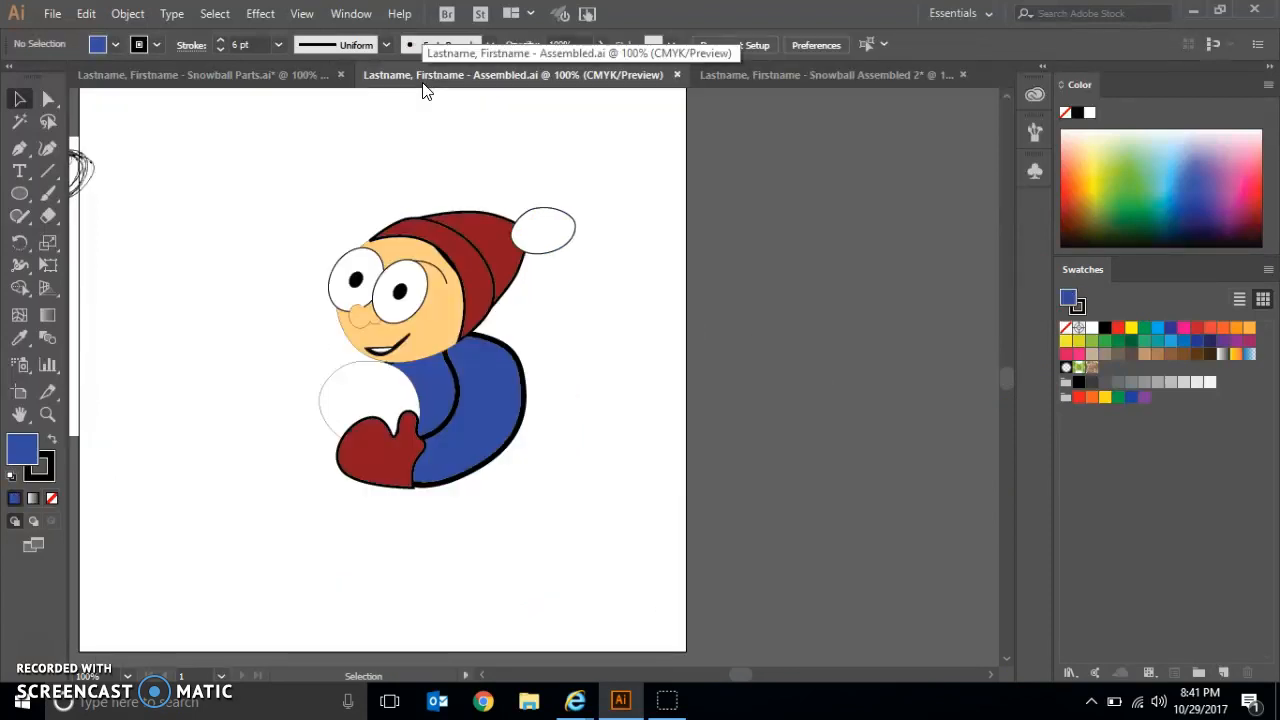